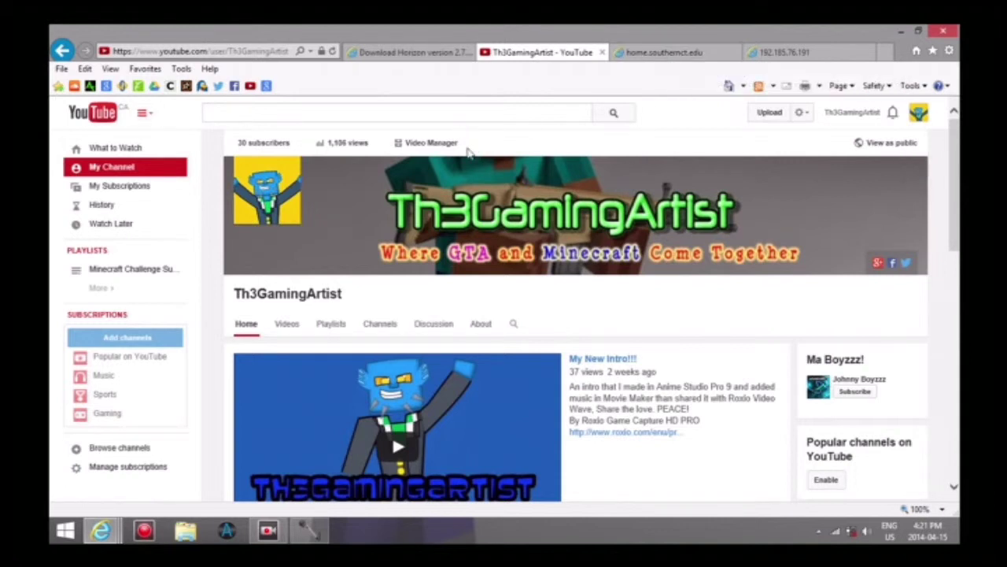
Show the desktop briefly, return to the YouTube channel, and display the browser page with the desktop computer picture
{"action": "left_click", "coordinate": [901, 31]}
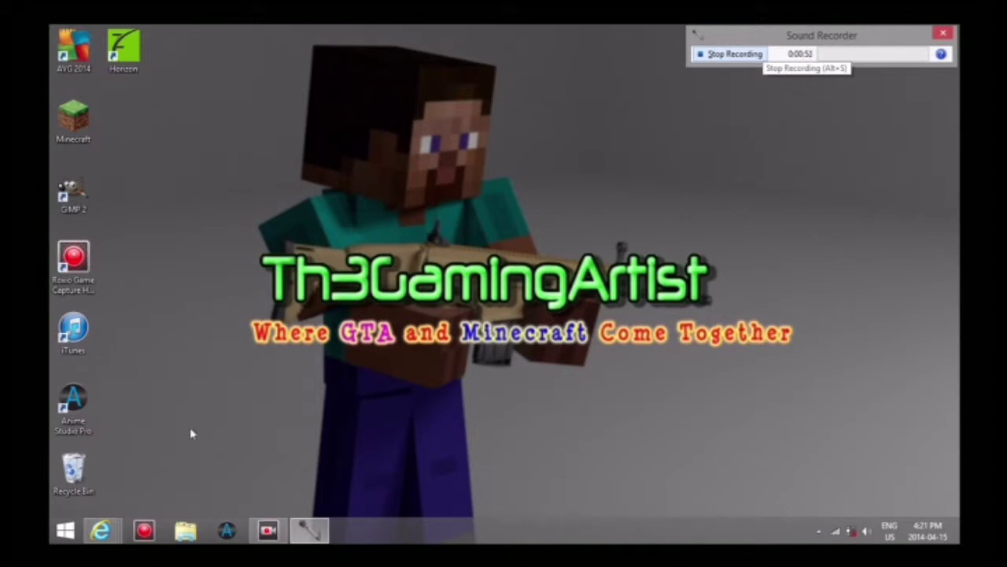
{"action": "mouse_move", "coordinate": [111, 534]}
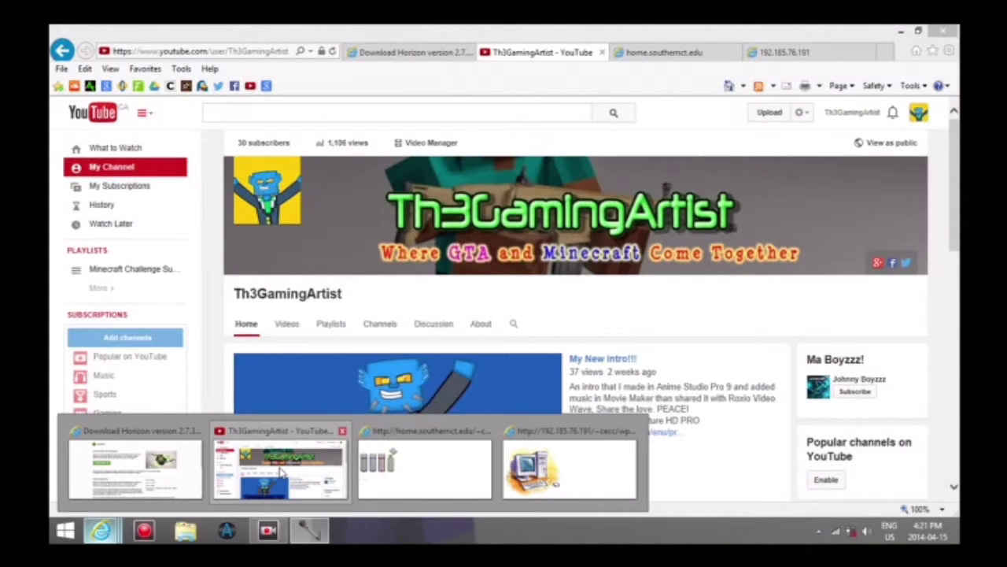
{"action": "left_click", "coordinate": [279, 469]}
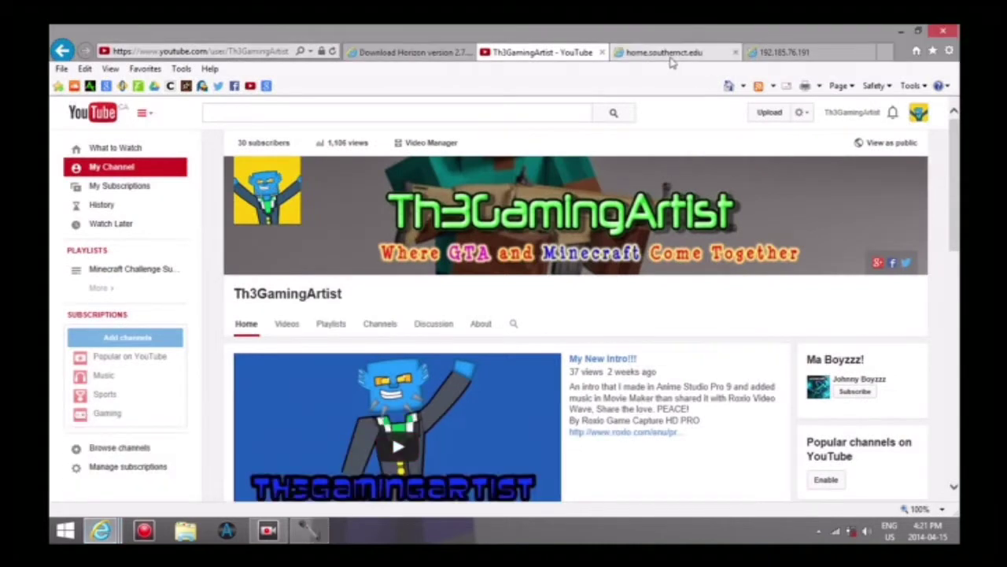
{"action": "left_click", "coordinate": [784, 52]}
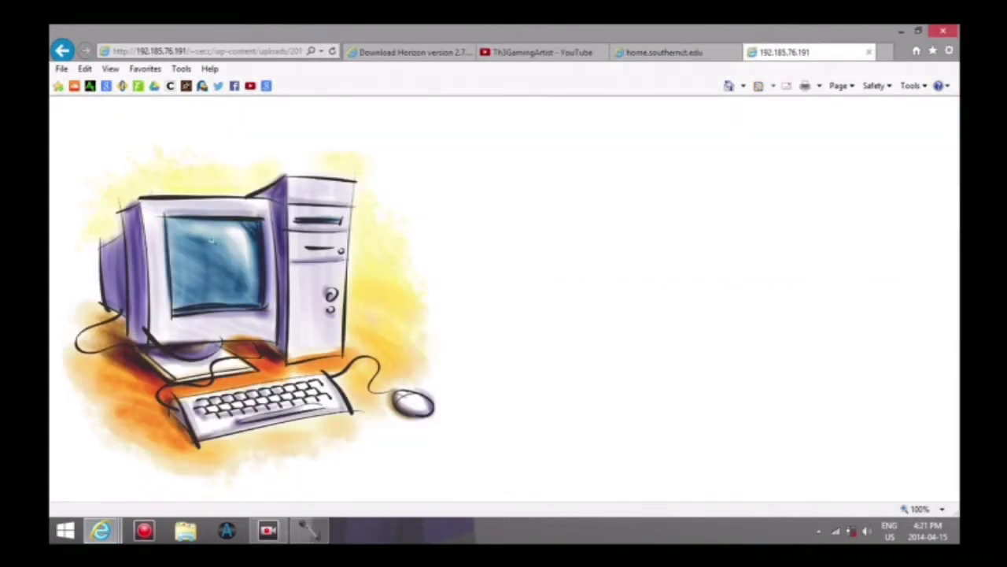
Display the page with the USB flash drive pictures, dismissing the drive notification and closing the Removable Disk (F:) window
{"action": "left_click", "coordinate": [661, 54]}
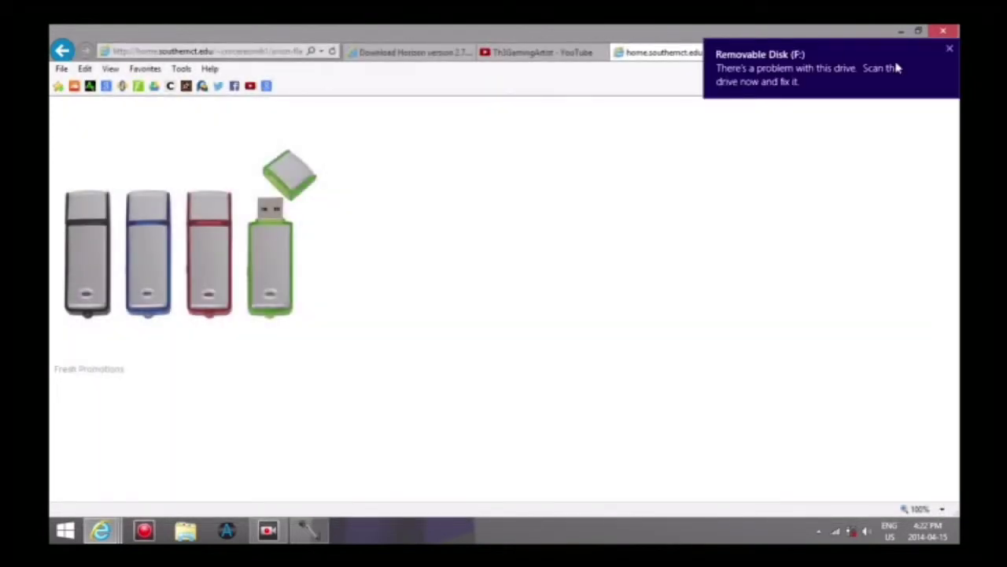
{"action": "left_click", "coordinate": [948, 50]}
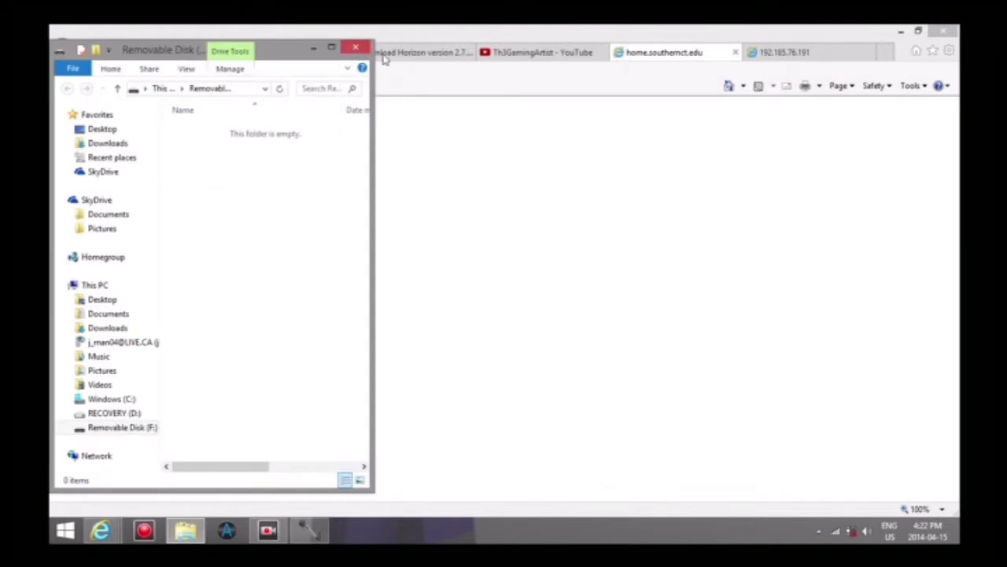
{"action": "left_click", "coordinate": [354, 50]}
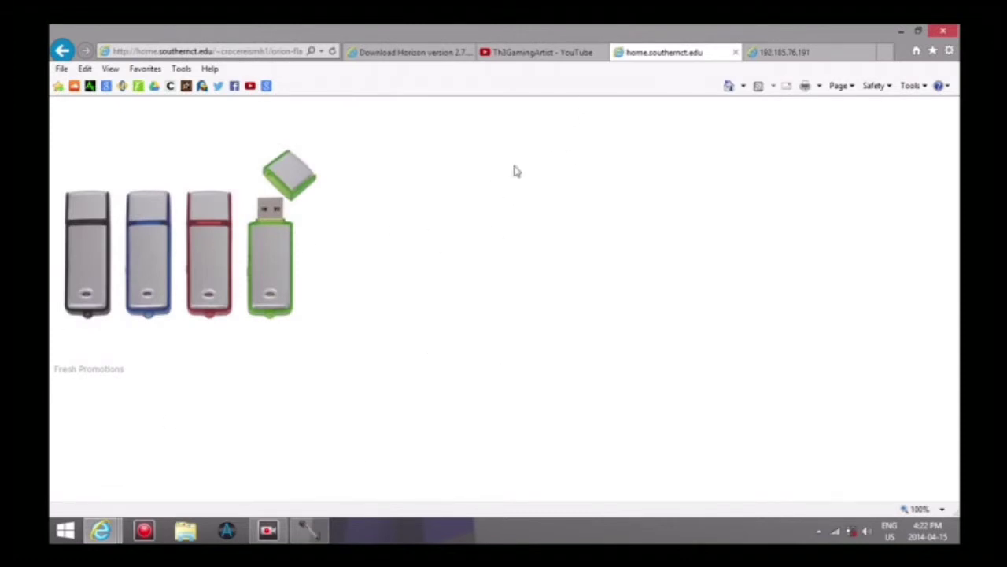
Display the Horizon download page and look through the computer's list of installed programs, closing the list when done
{"action": "left_click", "coordinate": [442, 55]}
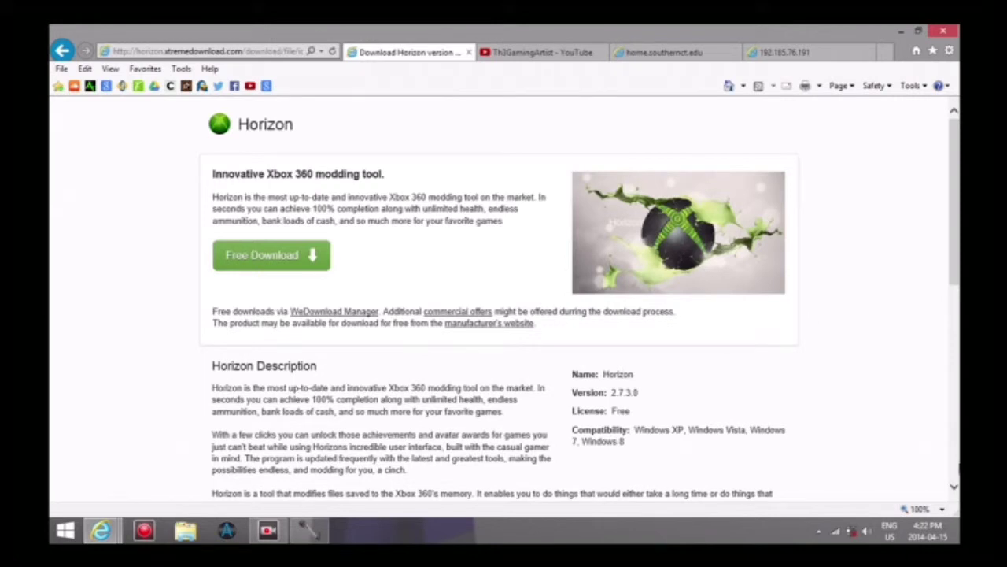
{"action": "left_click", "coordinate": [931, 417]}
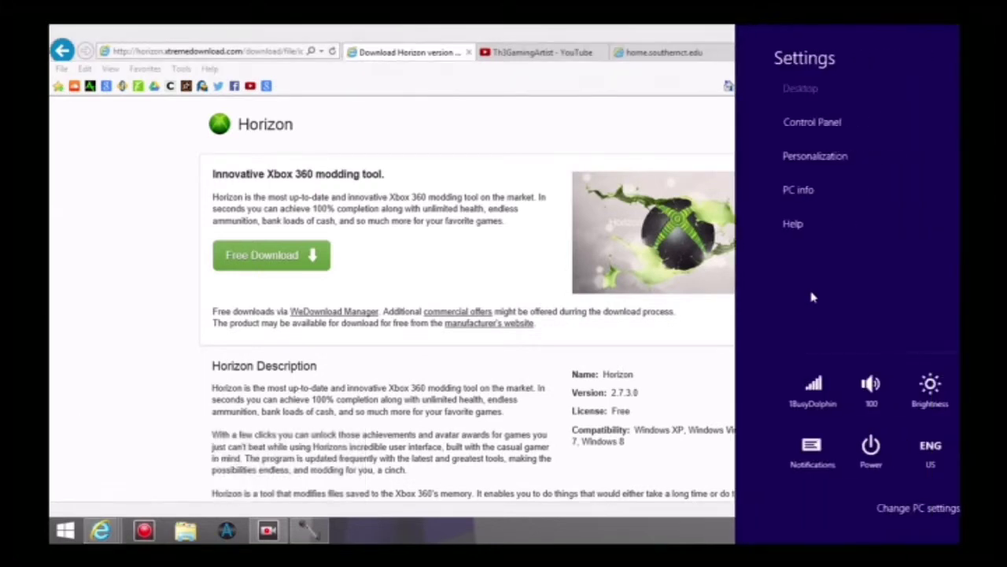
{"action": "left_click", "coordinate": [779, 123]}
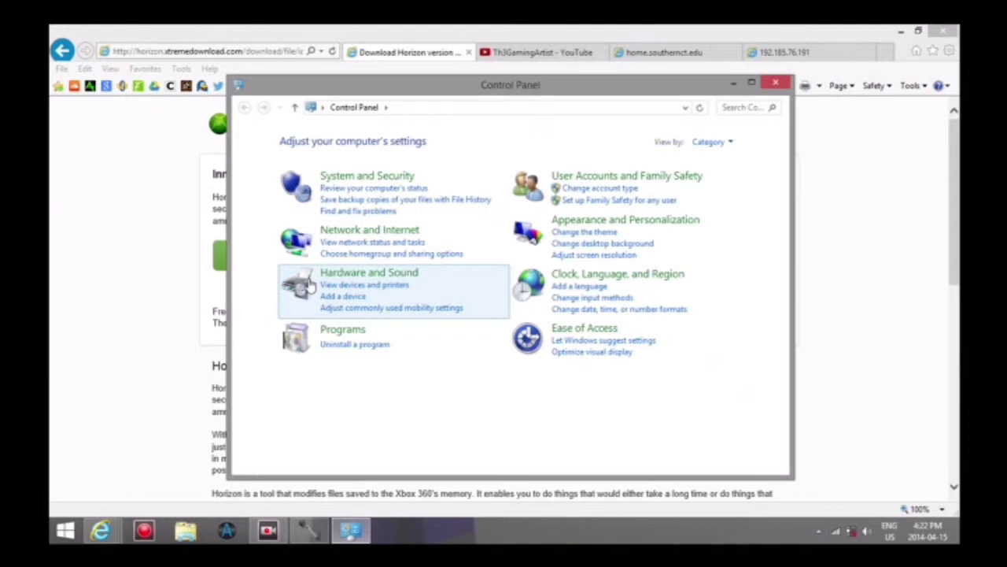
{"action": "left_click", "coordinate": [346, 348]}
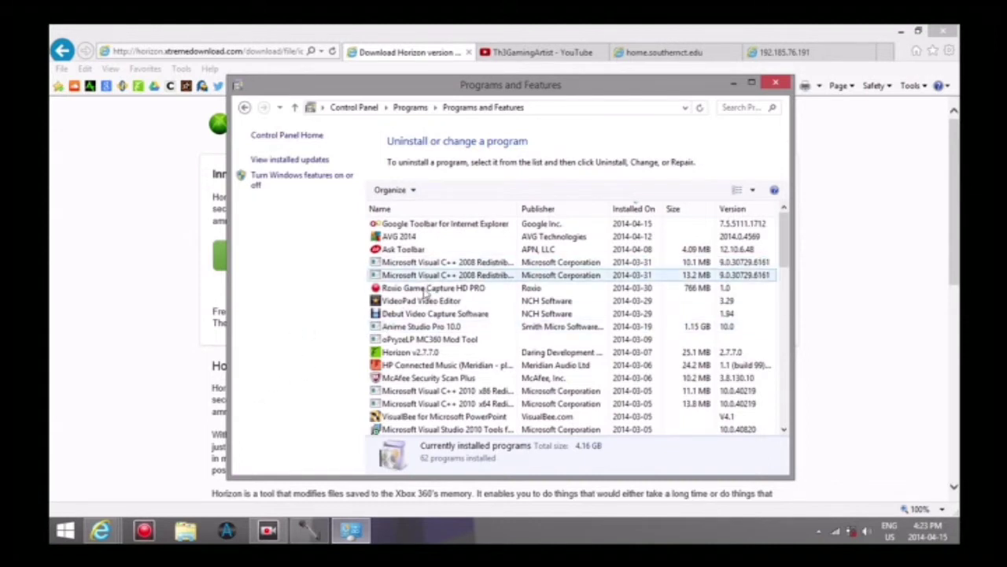
{"action": "left_click", "coordinate": [731, 83]}
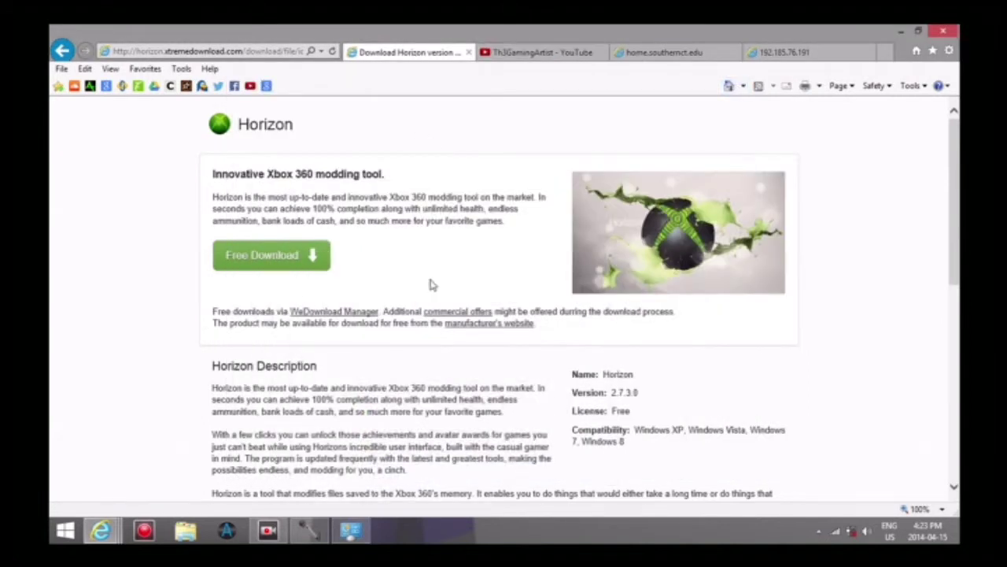
{"action": "left_click", "coordinate": [351, 531]}
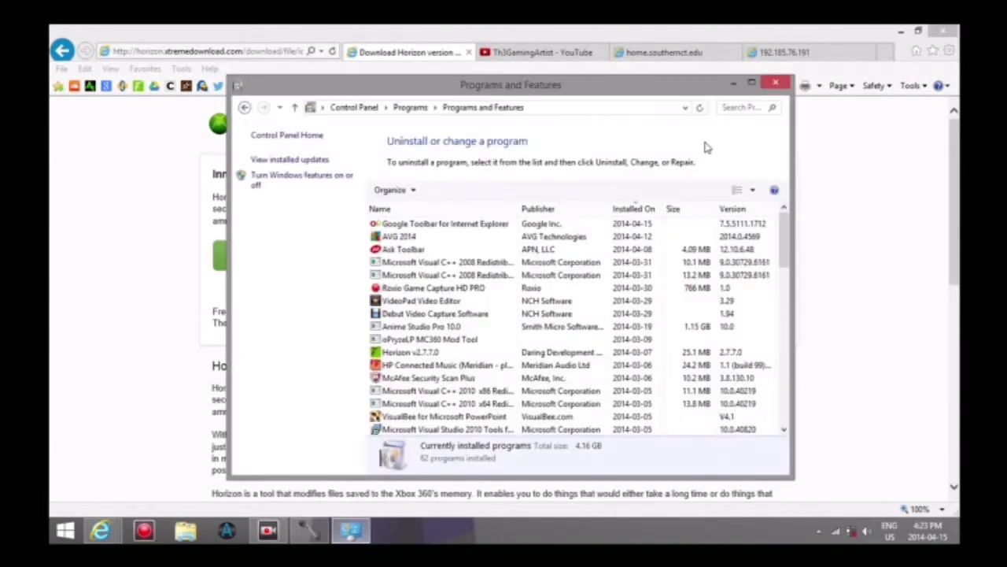
{"action": "left_click", "coordinate": [780, 83]}
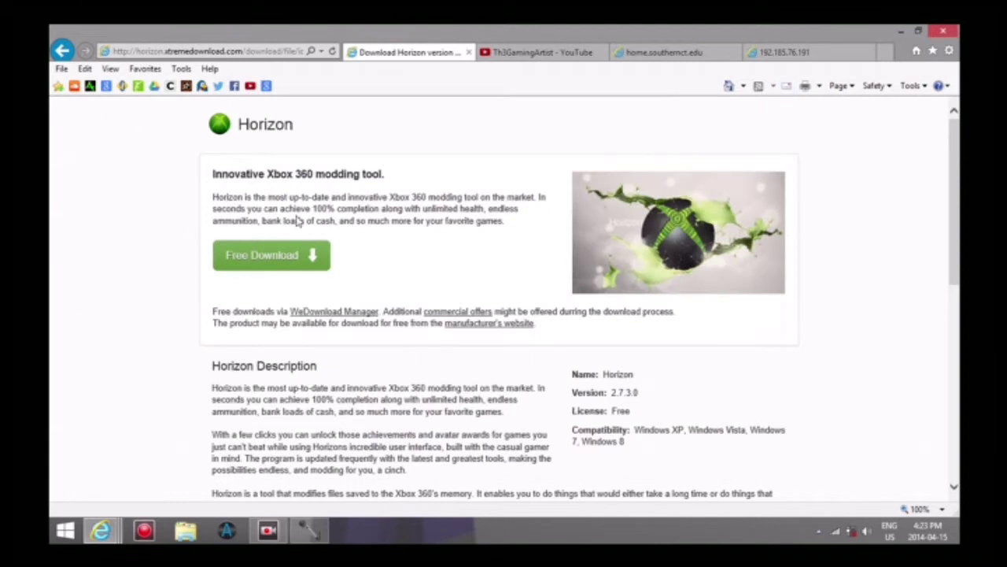
Request the free download of the Horizon setup file and dismiss the run-or-save prompt
{"action": "right_click", "coordinate": [320, 292]}
{"action": "left_click", "coordinate": [526, 230]}
{"action": "left_click", "coordinate": [265, 256]}
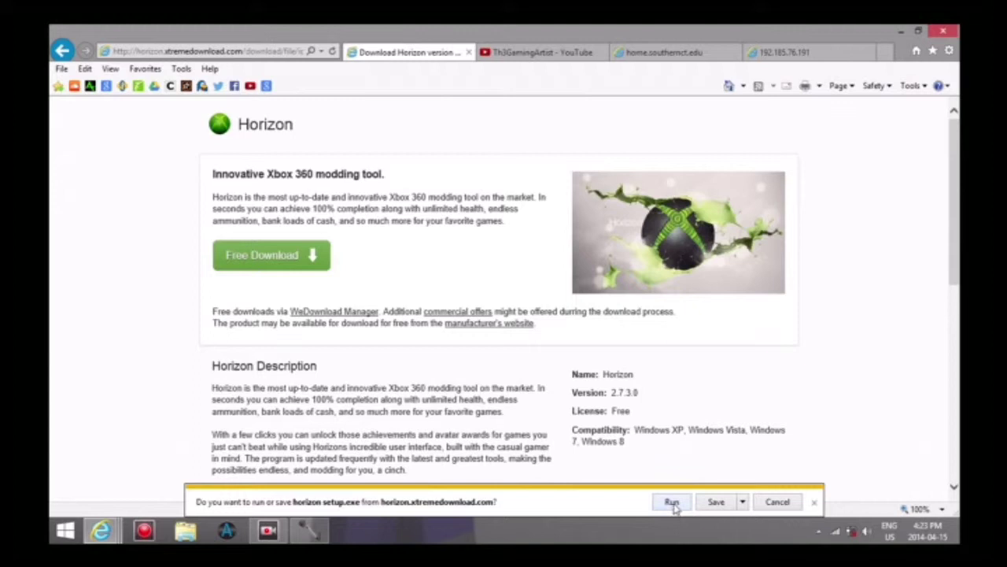
{"action": "left_click", "coordinate": [814, 502]}
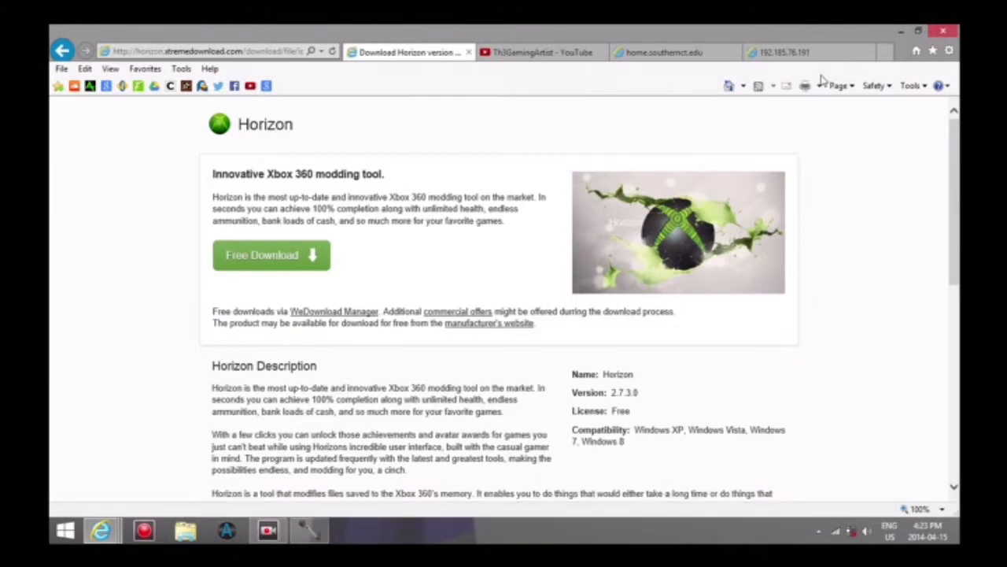
Return to the Th3GamingArtist YouTube channel and close the USB drive, computer picture and Horizon download pages
{"action": "left_click", "coordinate": [901, 32]}
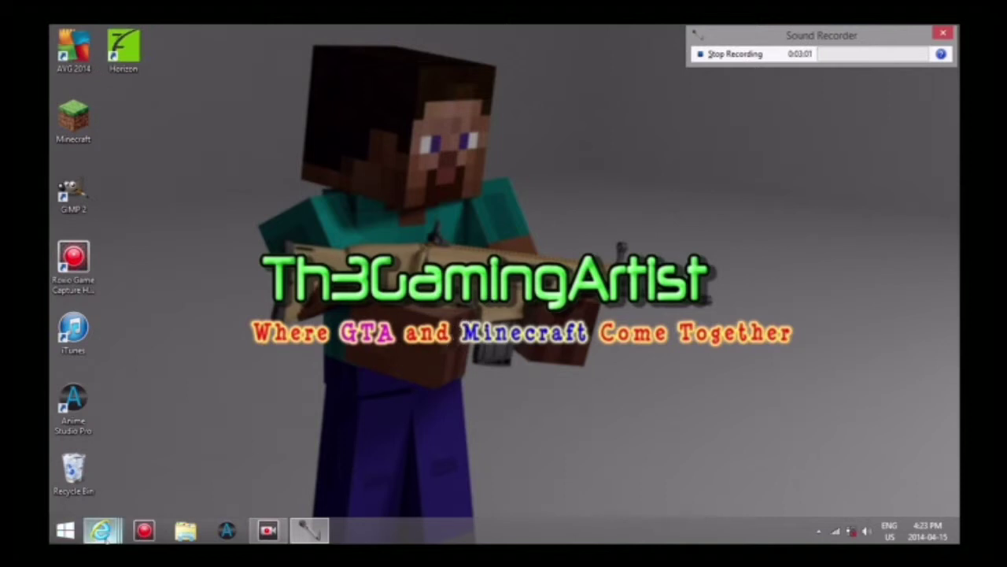
{"action": "mouse_move", "coordinate": [101, 530]}
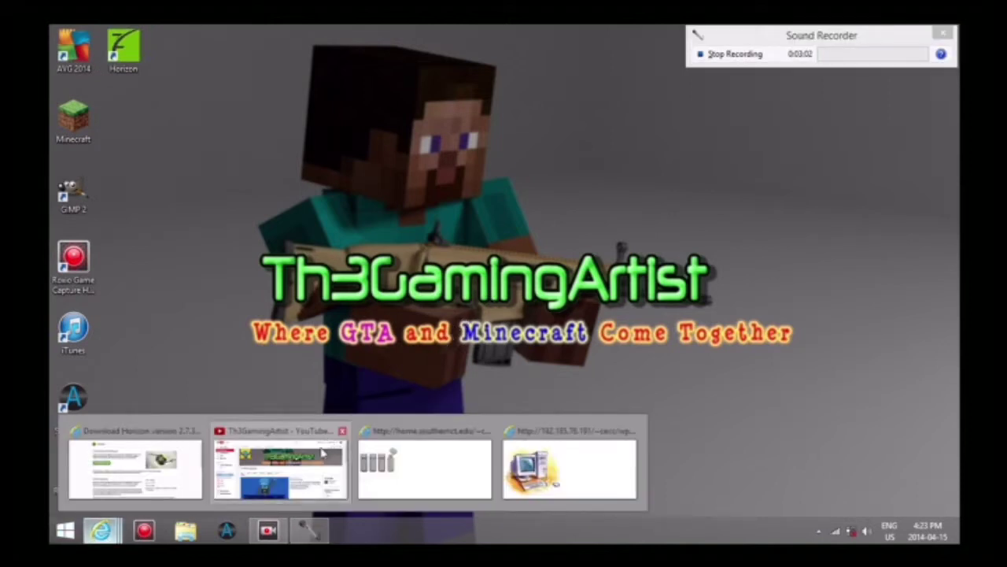
{"action": "left_click", "coordinate": [322, 451]}
{"action": "left_click", "coordinate": [736, 53]}
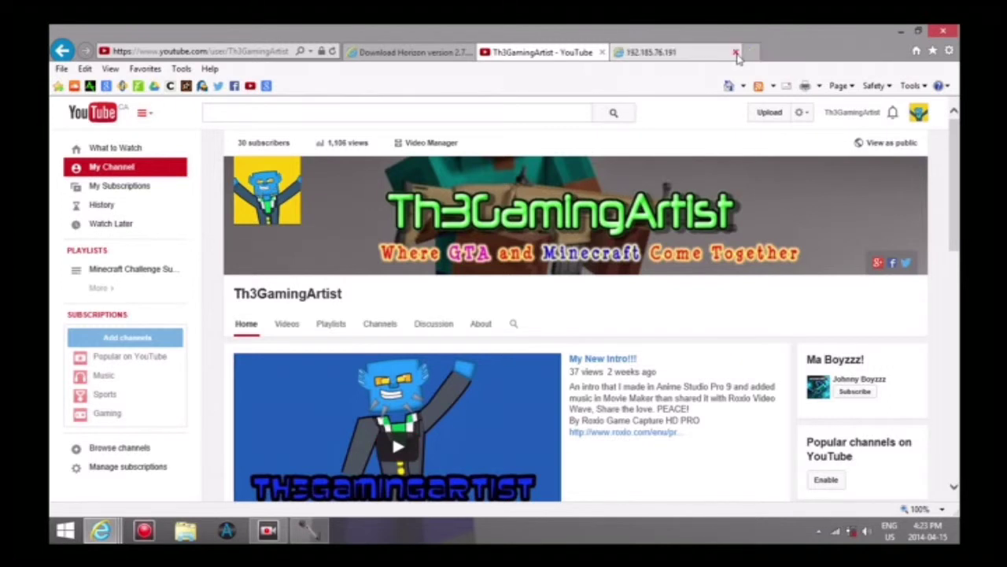
{"action": "left_click", "coordinate": [736, 53]}
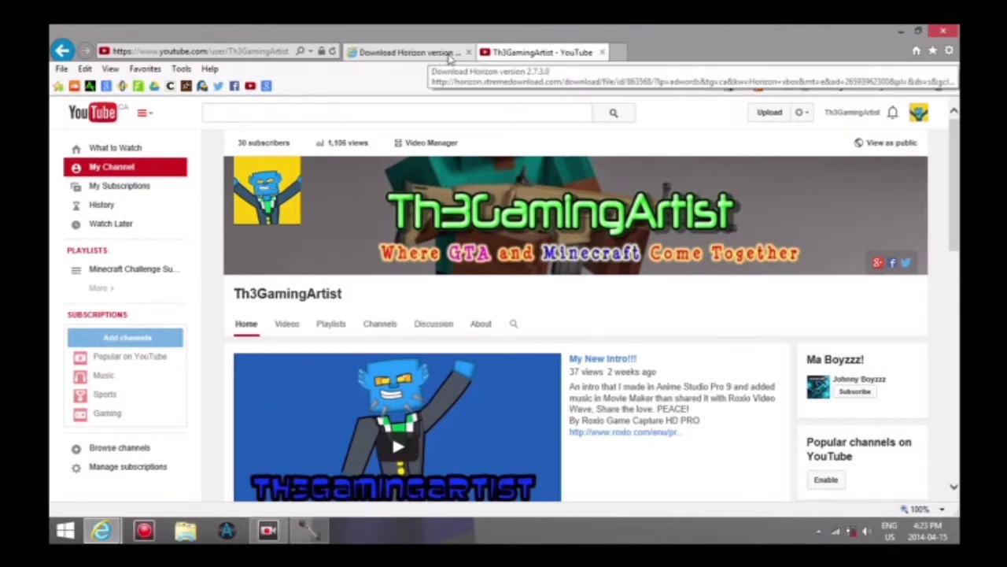
{"action": "left_click", "coordinate": [469, 53]}
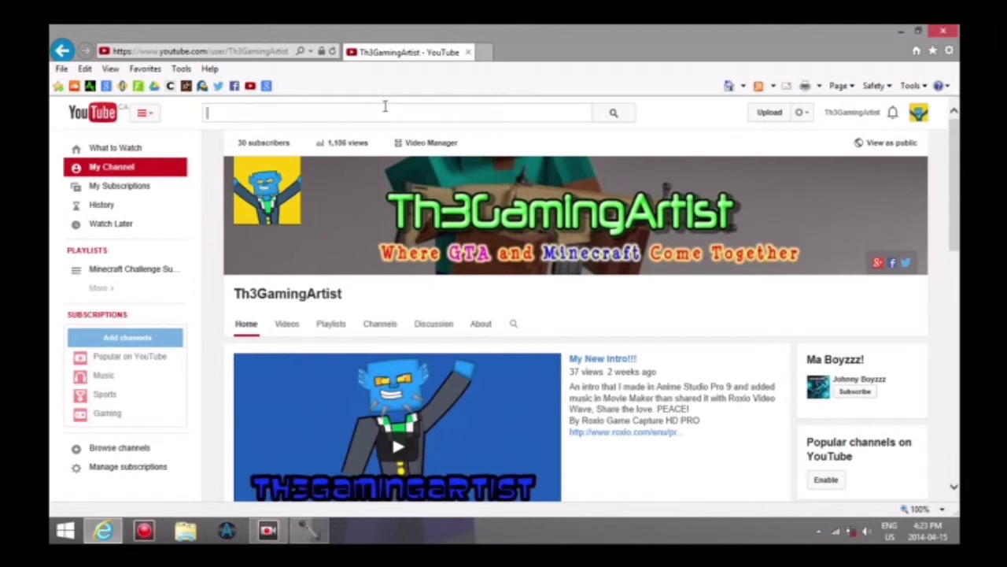
Search YouTube for "minecraft xbox 360 map download"
{"action": "type", "text": "minecraft"}
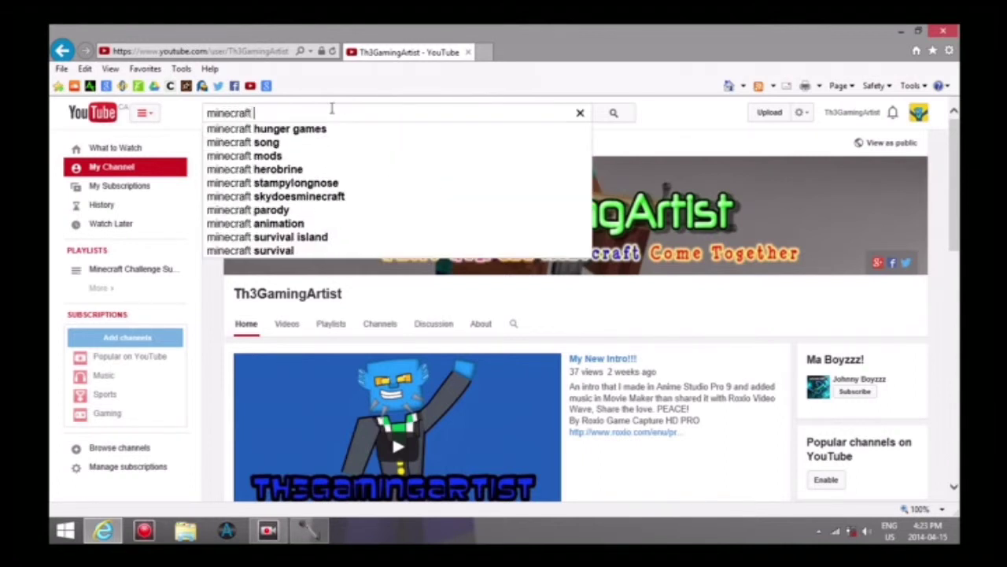
{"action": "type", "text": " xbox 3"}
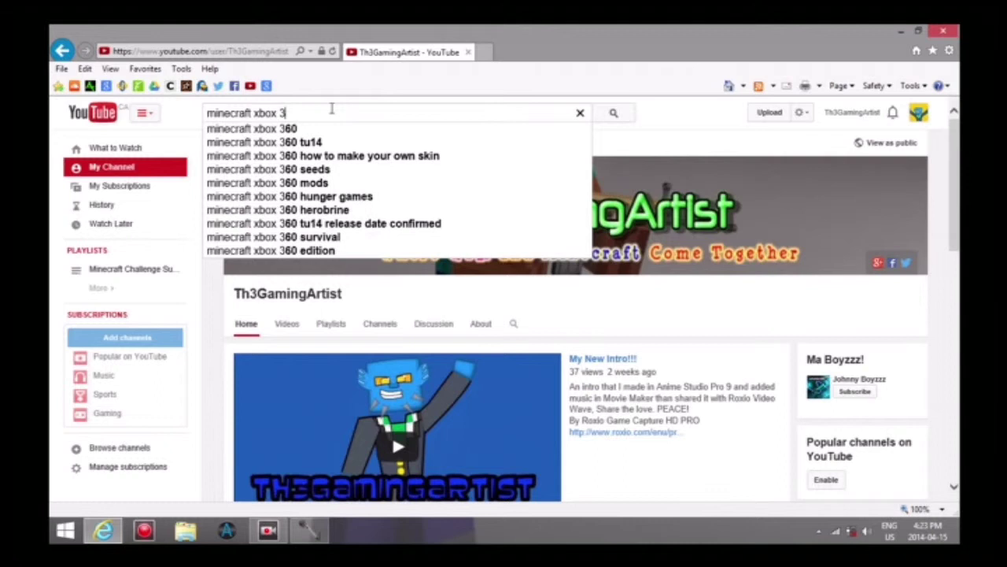
{"action": "type", "text": "60"}
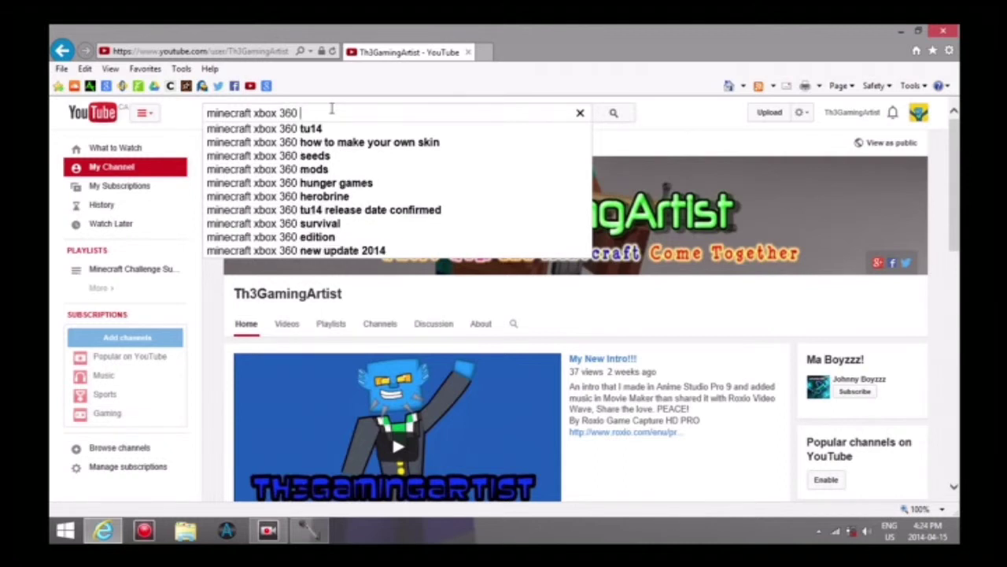
{"action": "type", "text": " map downl"}
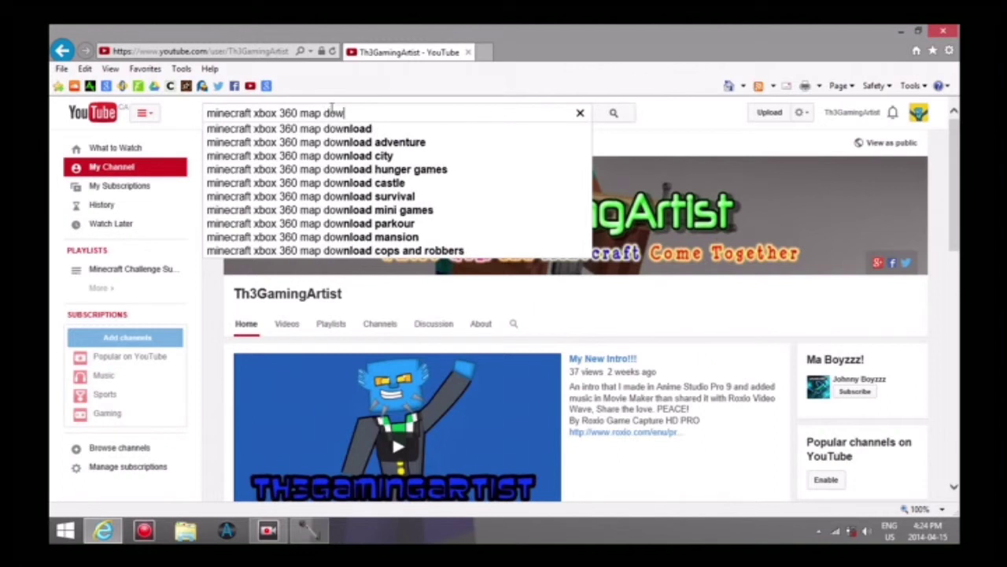
{"action": "type", "text": "oad"}
{"action": "key", "text": "Return"}
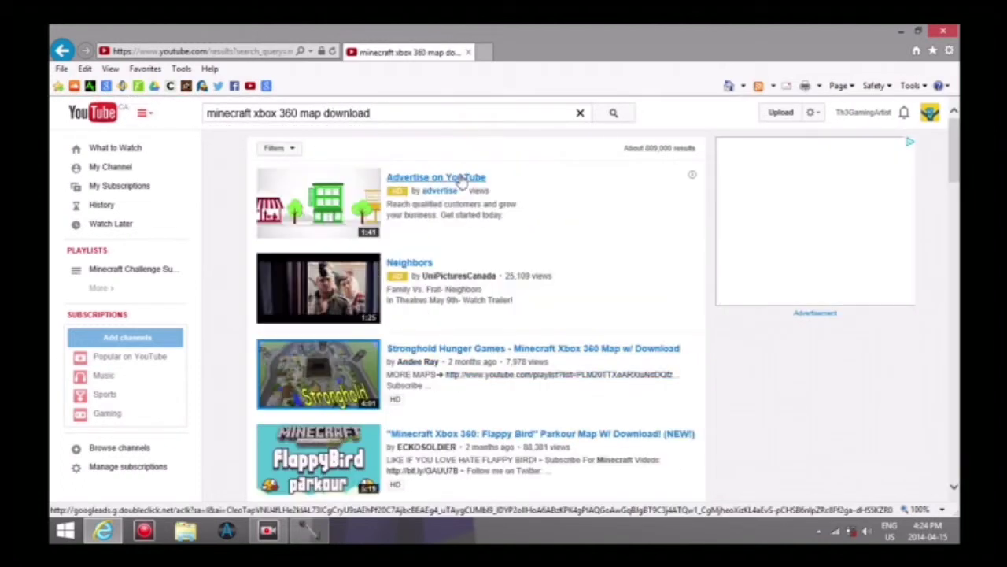
Open the "Minecraft Xbox 360: Flappy Bird" Parkour Map video, pause playback, and expand its full description
{"action": "scroll", "coordinate": [472, 283], "scroll_direction": "down", "scroll_amount": 3}
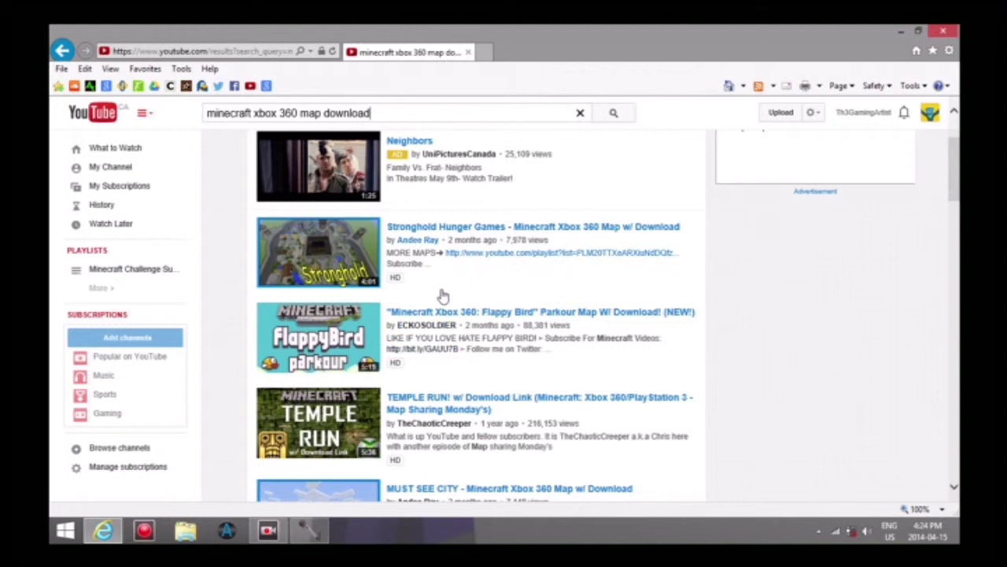
{"action": "left_click", "coordinate": [452, 315]}
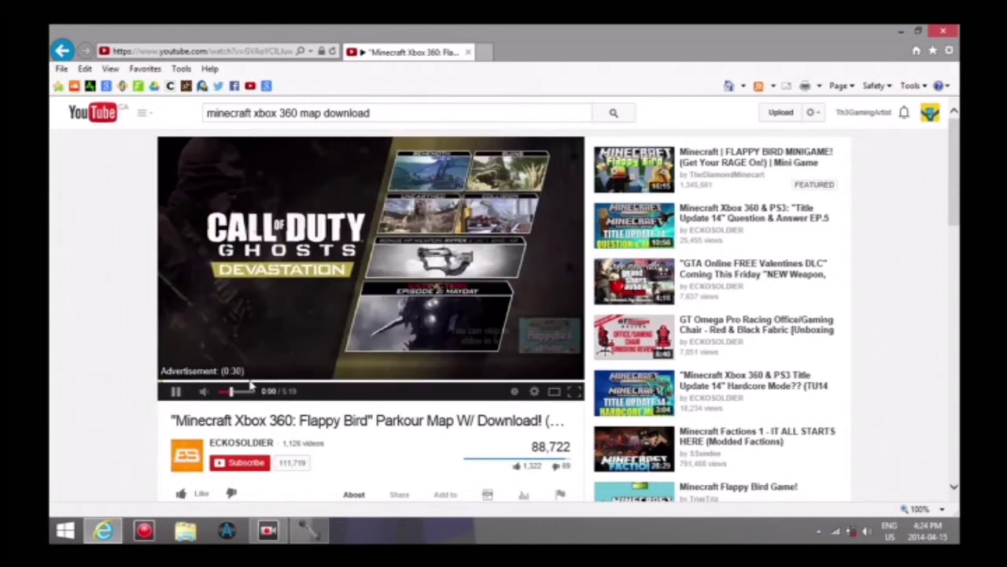
{"action": "left_click", "coordinate": [175, 390]}
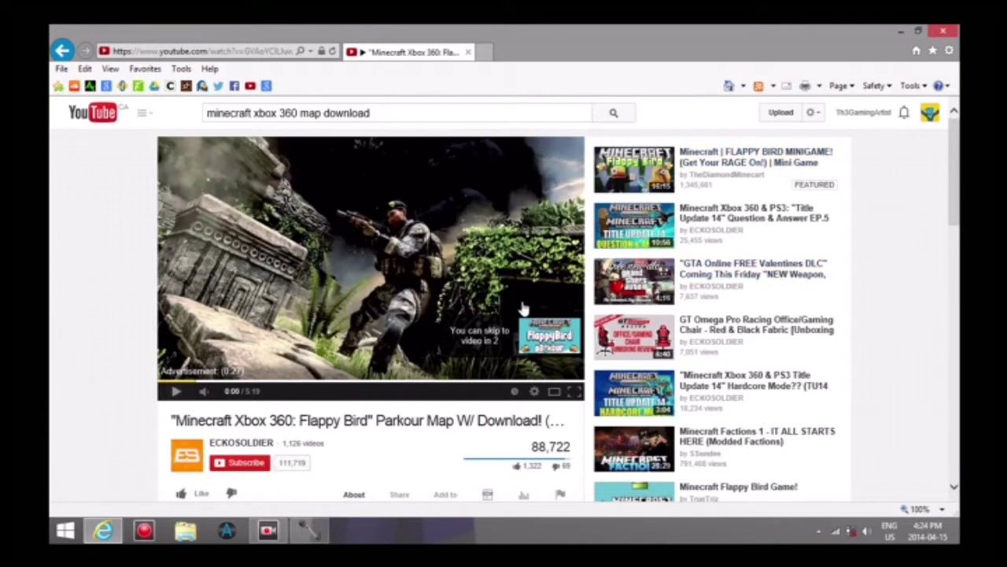
{"action": "scroll", "coordinate": [524, 308], "scroll_direction": "down", "scroll_amount": 5}
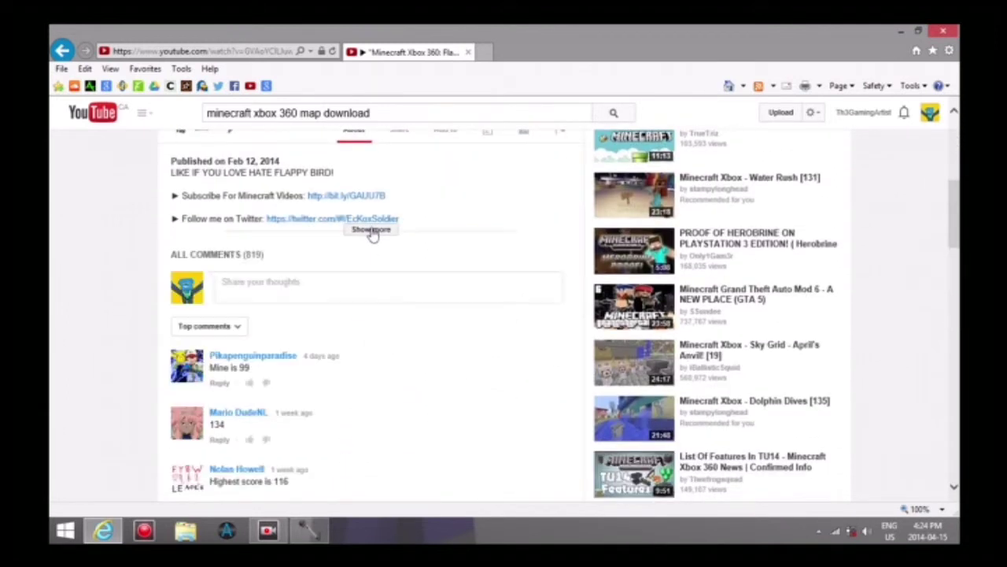
{"action": "left_click", "coordinate": [371, 230]}
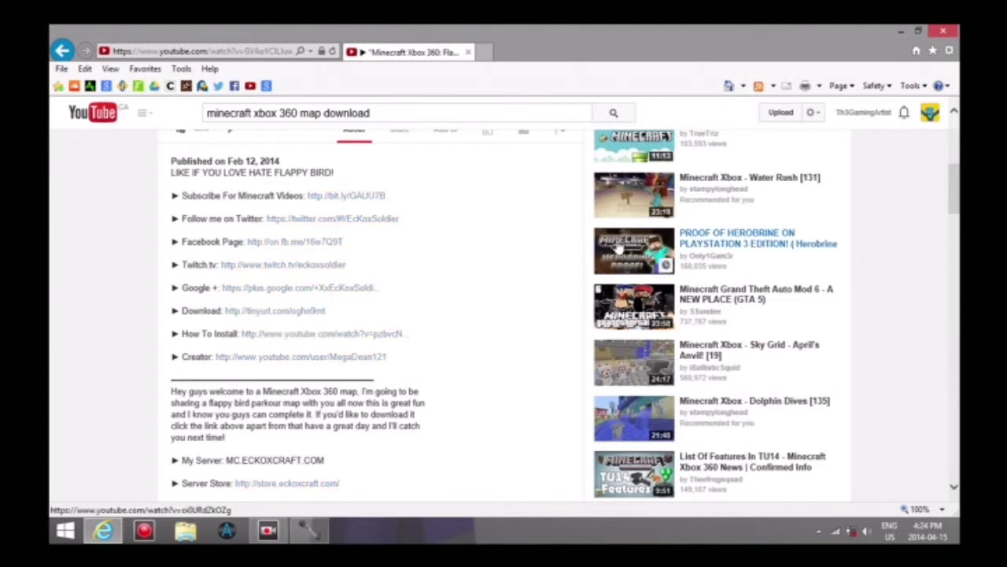
Follow the video description's Download link past the adf.ly ad and save Save20140207165332.bin from MediaFire, closing the pop-up ad
{"action": "left_click", "coordinate": [277, 313]}
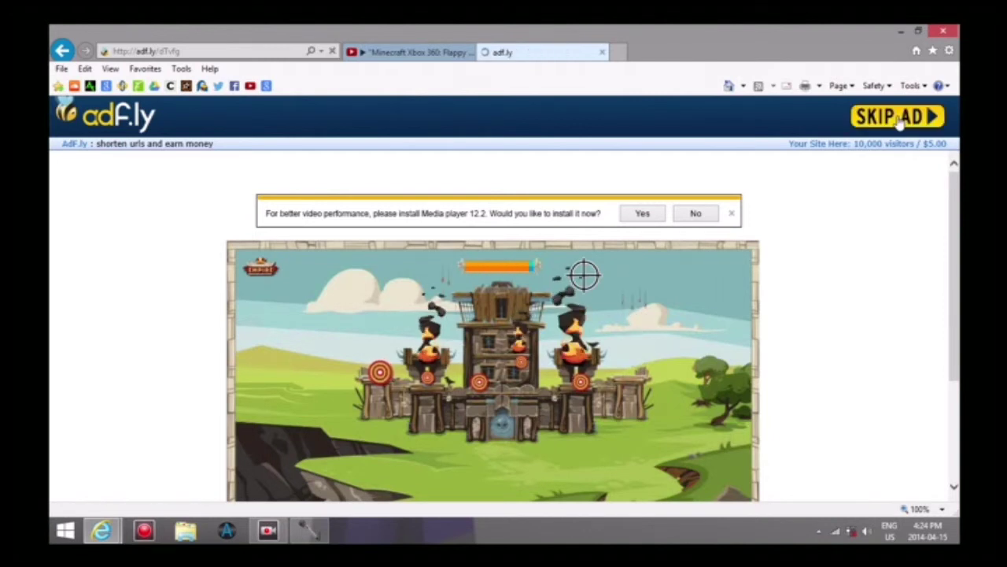
{"action": "left_click", "coordinate": [901, 122]}
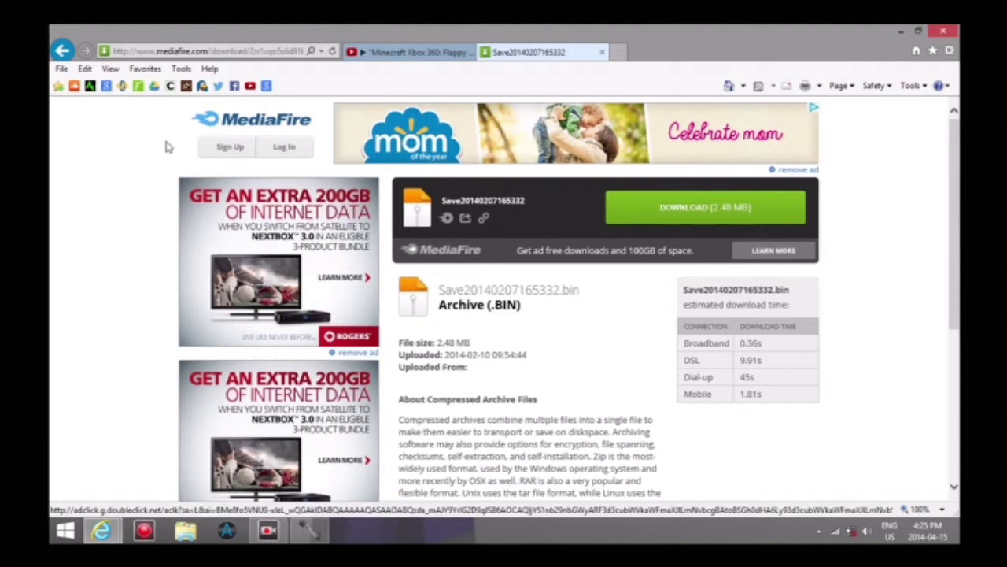
{"action": "left_click", "coordinate": [726, 207]}
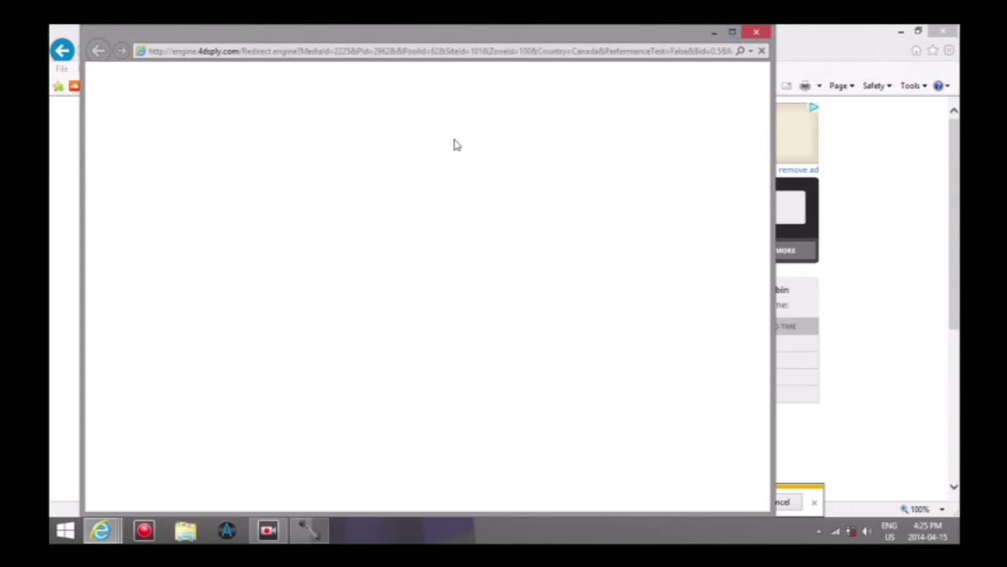
{"action": "left_click", "coordinate": [756, 32]}
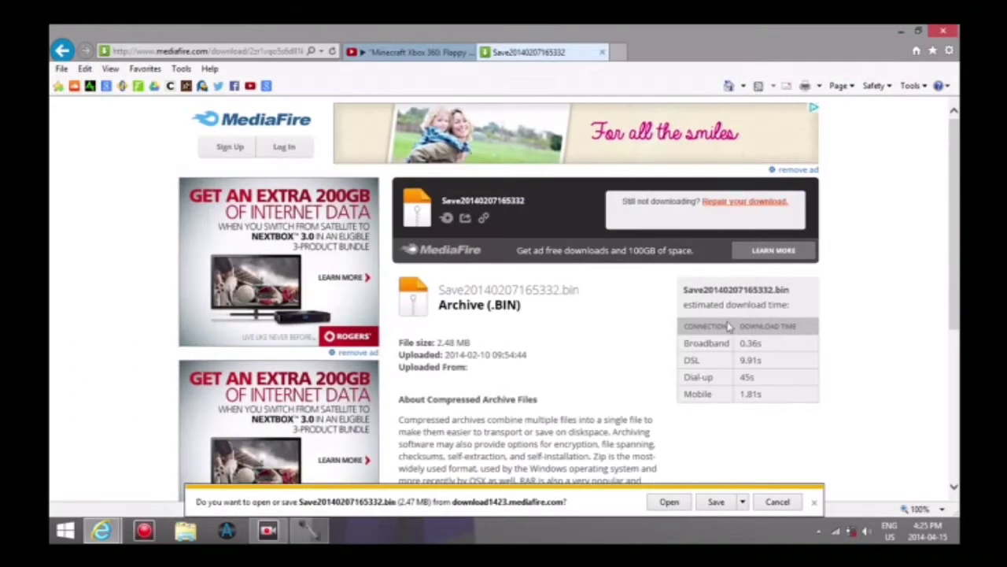
{"action": "left_click", "coordinate": [715, 504]}
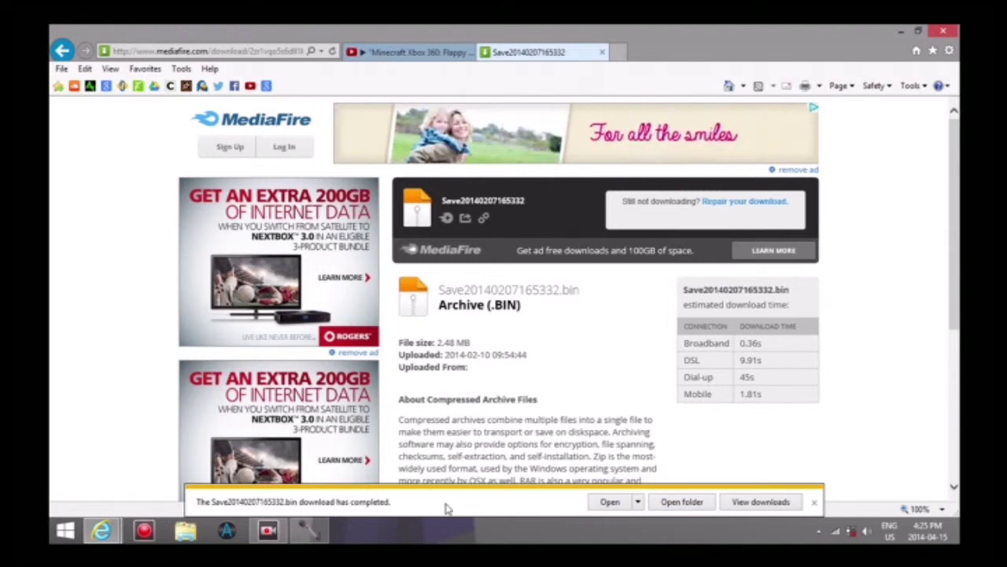
{"action": "left_click", "coordinate": [815, 502]}
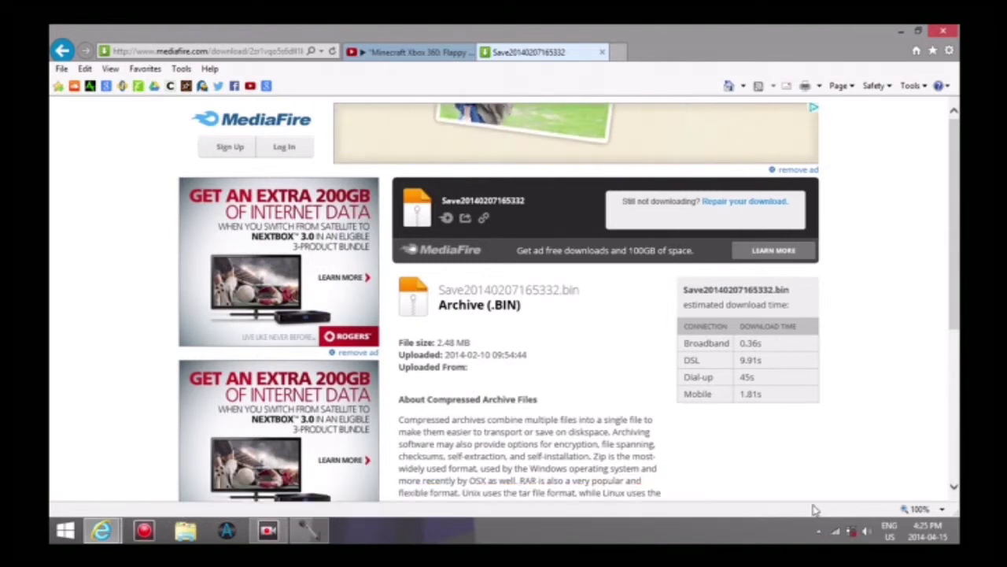
Close only the MediaFire page and minimize the browser to reveal the desktop
{"action": "left_click", "coordinate": [944, 35]}
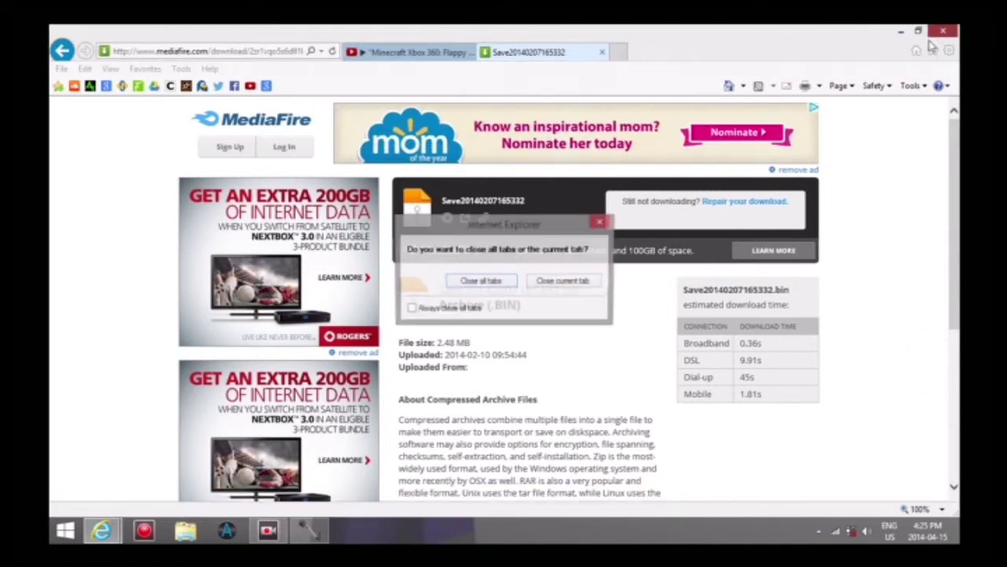
{"action": "left_click", "coordinate": [558, 281]}
{"action": "left_click", "coordinate": [943, 30]}
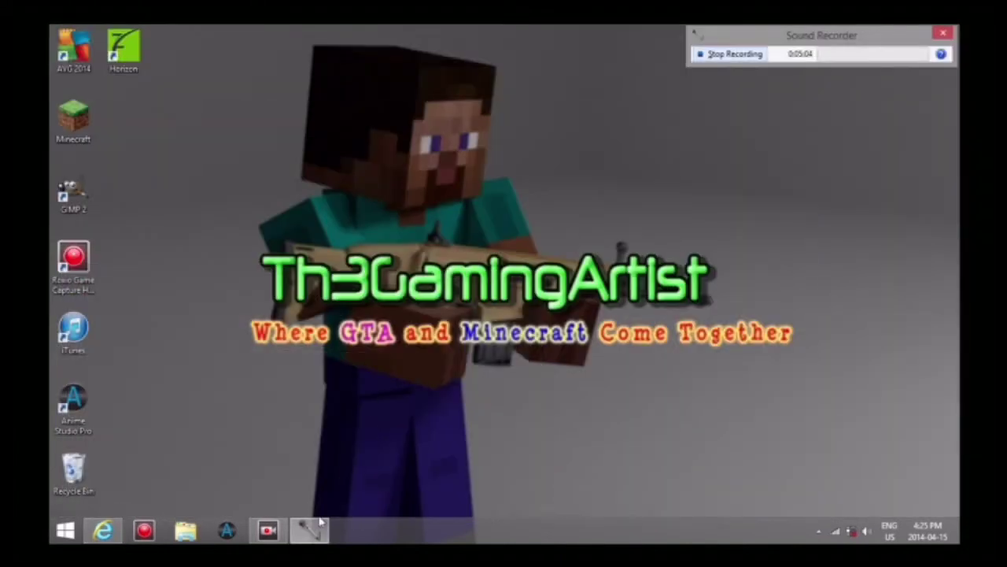
In File Explorer, move Save20140207165332.bin from Downloads into the Minecarft Maps folder, view that folder, and minimize the window
{"action": "left_click", "coordinate": [185, 531]}
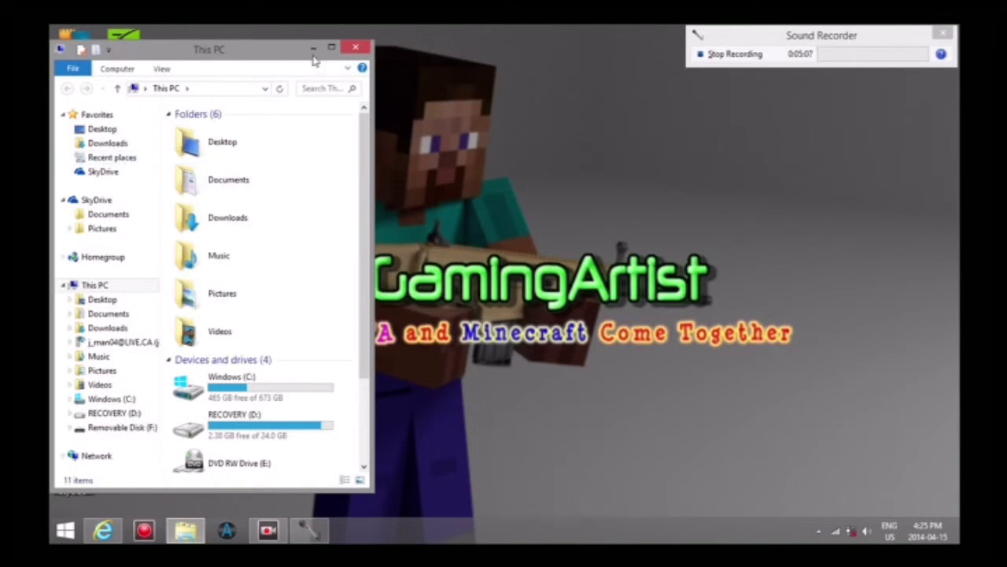
{"action": "left_click", "coordinate": [108, 145]}
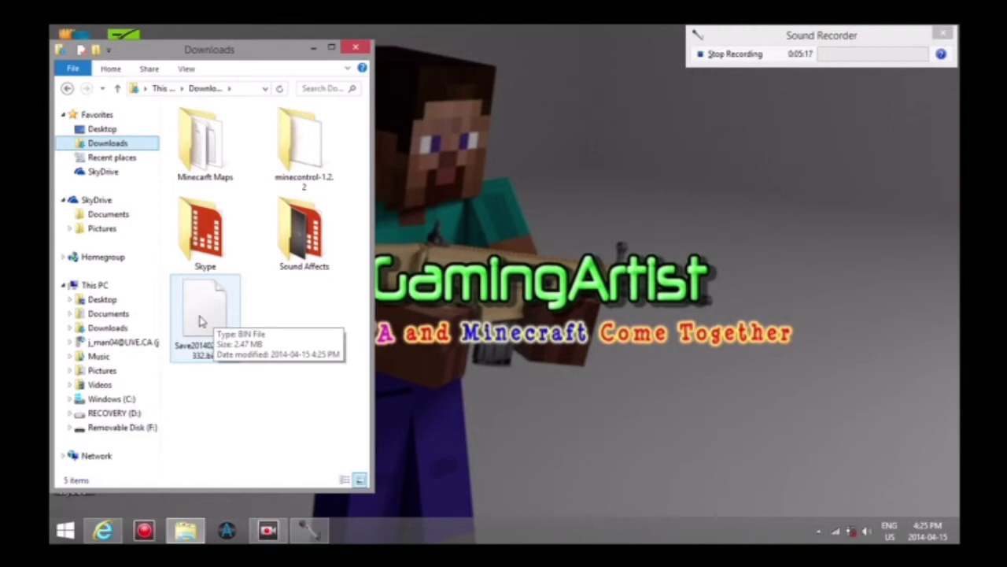
{"action": "left_click_drag", "start_coordinate": [206, 337], "coordinate": [211, 164]}
{"action": "double_click", "coordinate": [210, 164]}
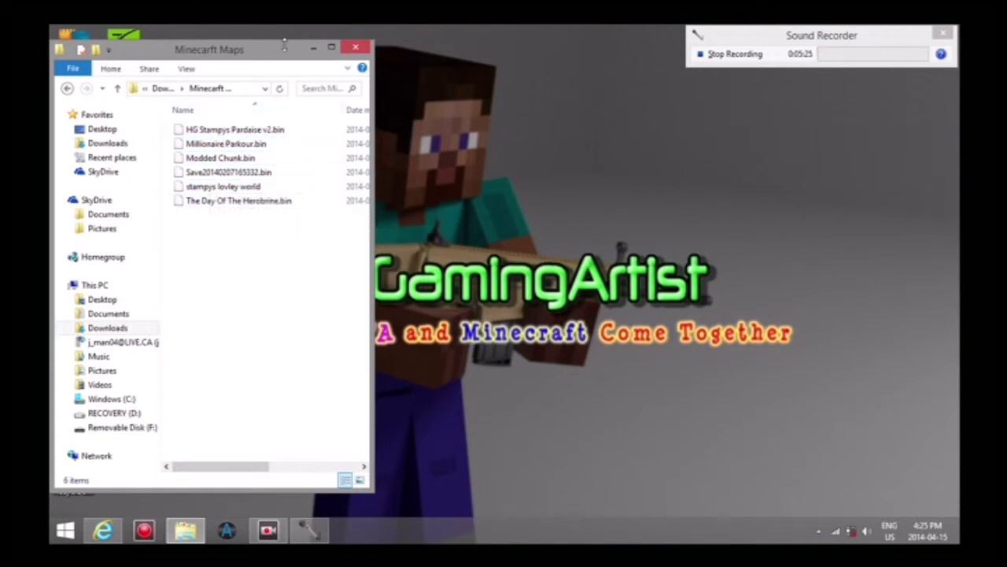
{"action": "left_click_drag", "start_coordinate": [281, 46], "coordinate": [307, 93]}
{"action": "left_click", "coordinate": [311, 87]}
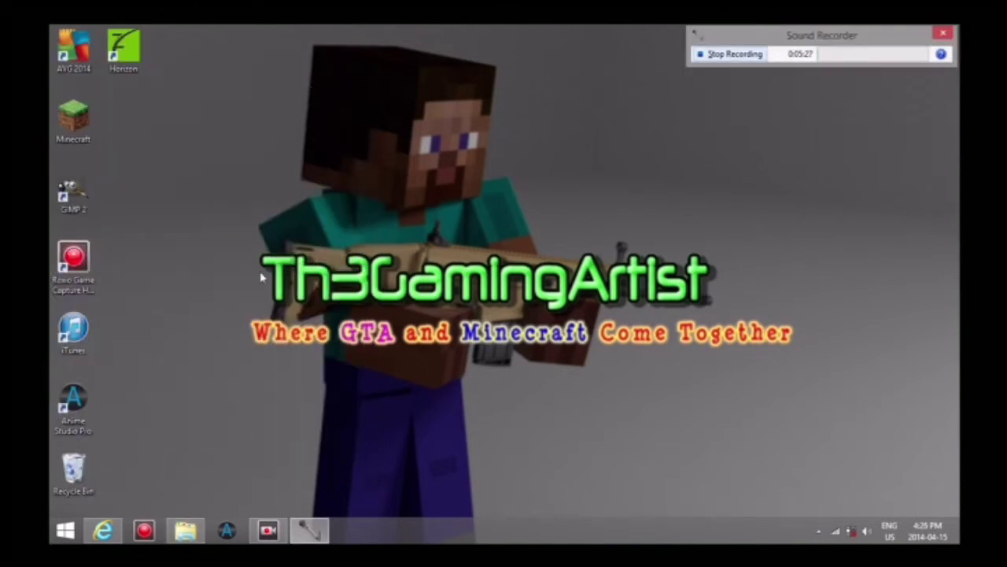
Launch Horizon, decline the program update, dismiss the offline mode notice, and expand Gamer Profiles on the RANDOM USB drive
{"action": "left_click", "coordinate": [127, 69]}
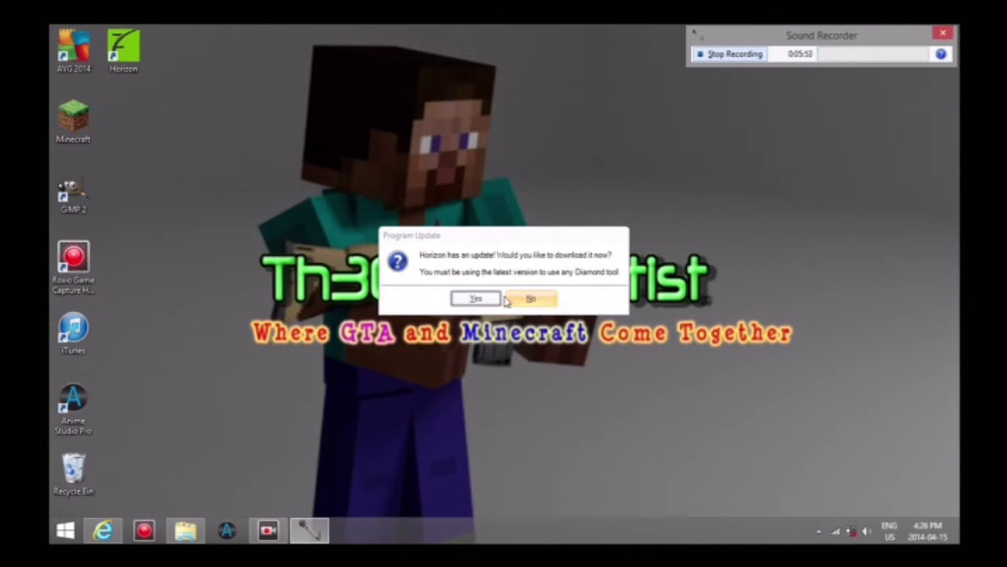
{"action": "left_click", "coordinate": [532, 301]}
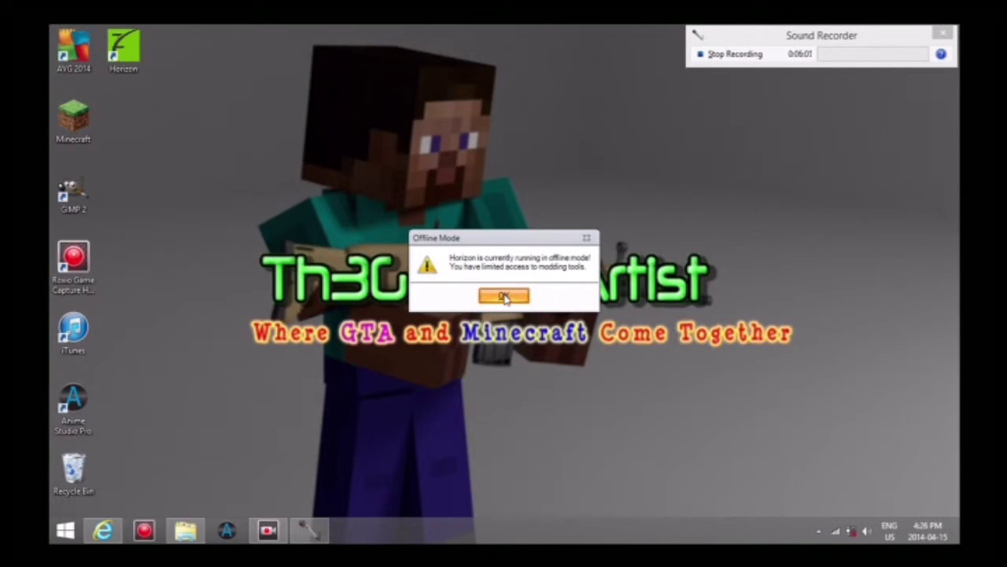
{"action": "left_click", "coordinate": [504, 296]}
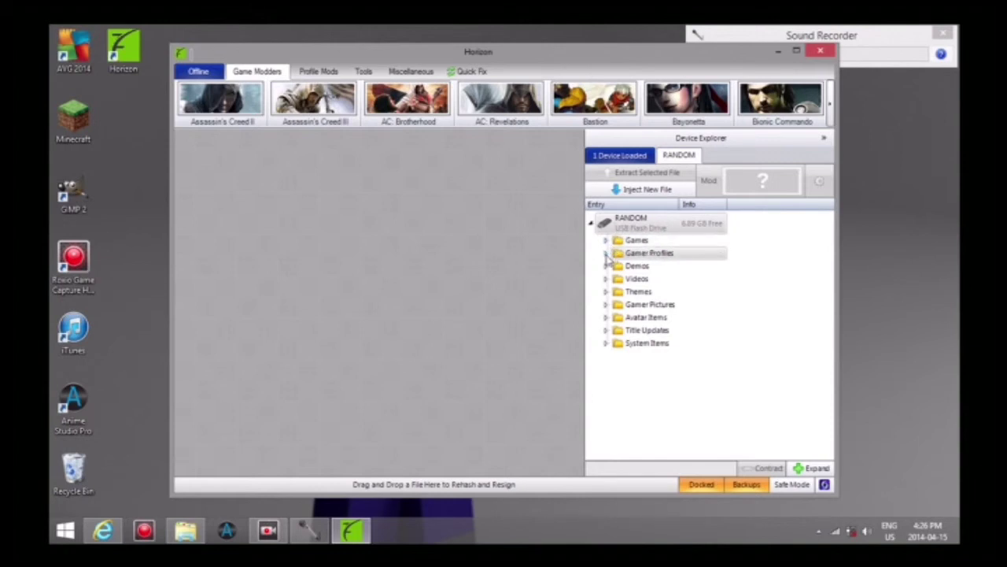
{"action": "left_click", "coordinate": [605, 254]}
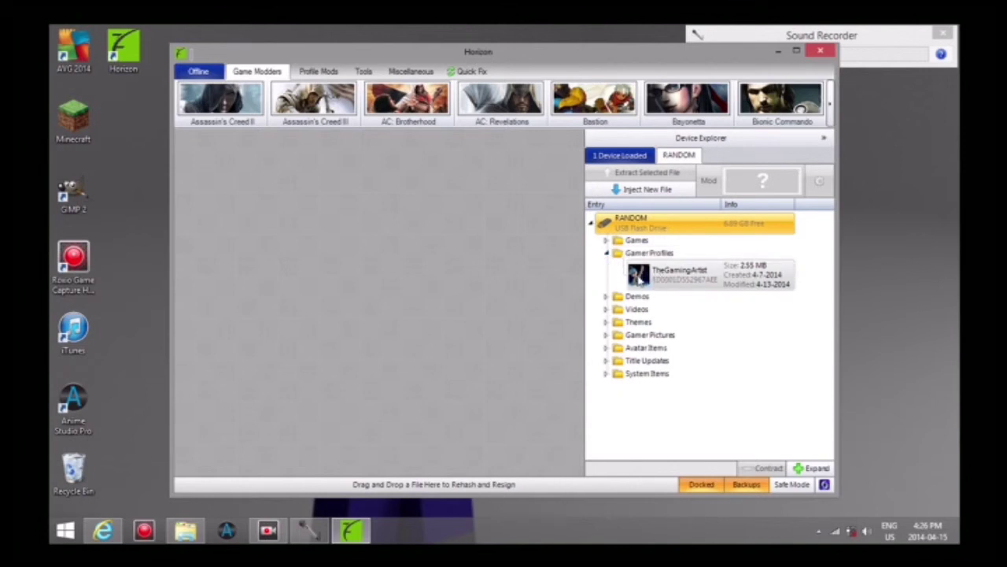
Transfer Save20140207165332.bin from the Minecarft Maps folder to the RANDOM USB drive in Horizon, assigning it the TheGamingArtist profile
{"action": "left_click", "coordinate": [186, 530]}
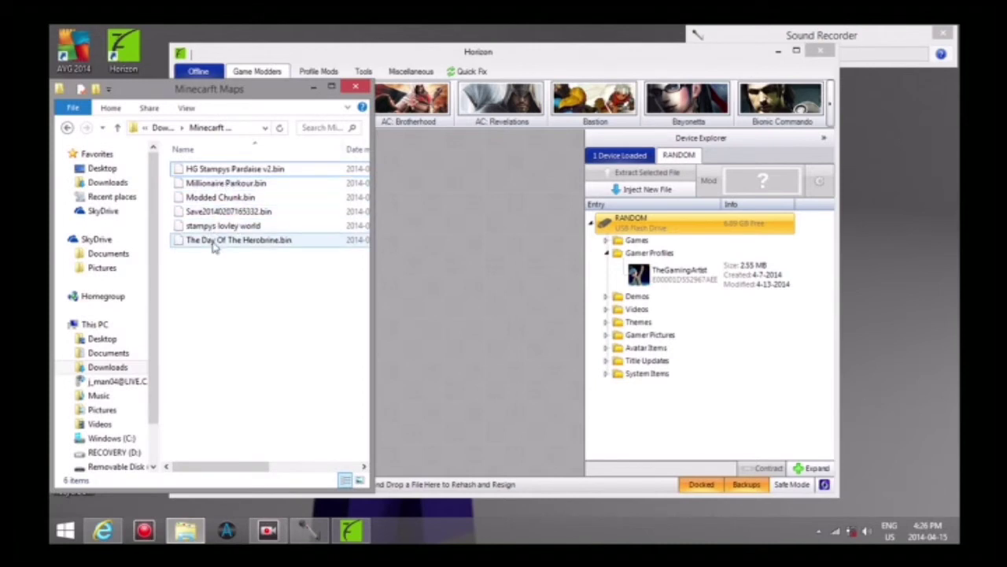
{"action": "left_click", "coordinate": [210, 214]}
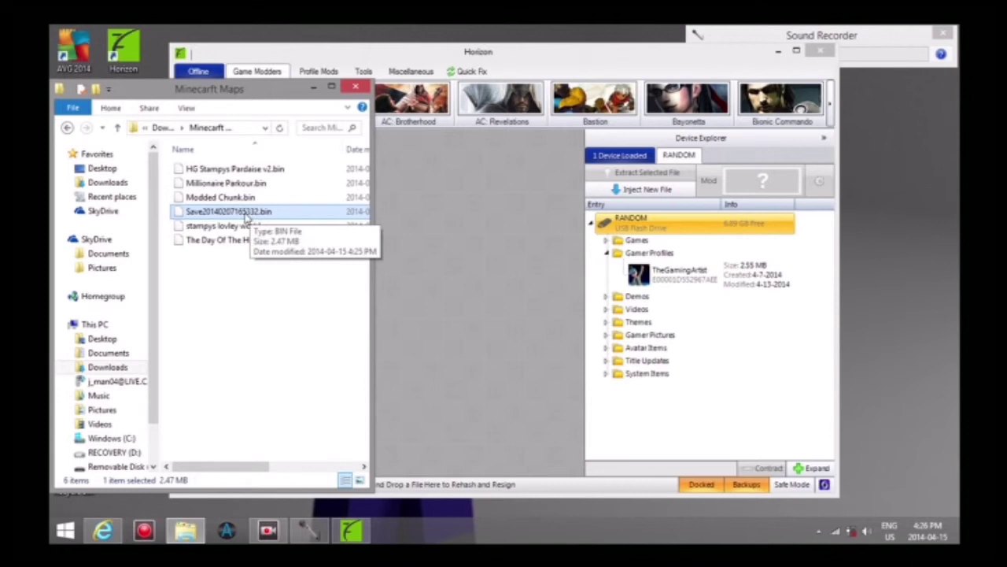
{"action": "left_click_drag", "start_coordinate": [247, 217], "coordinate": [658, 289]}
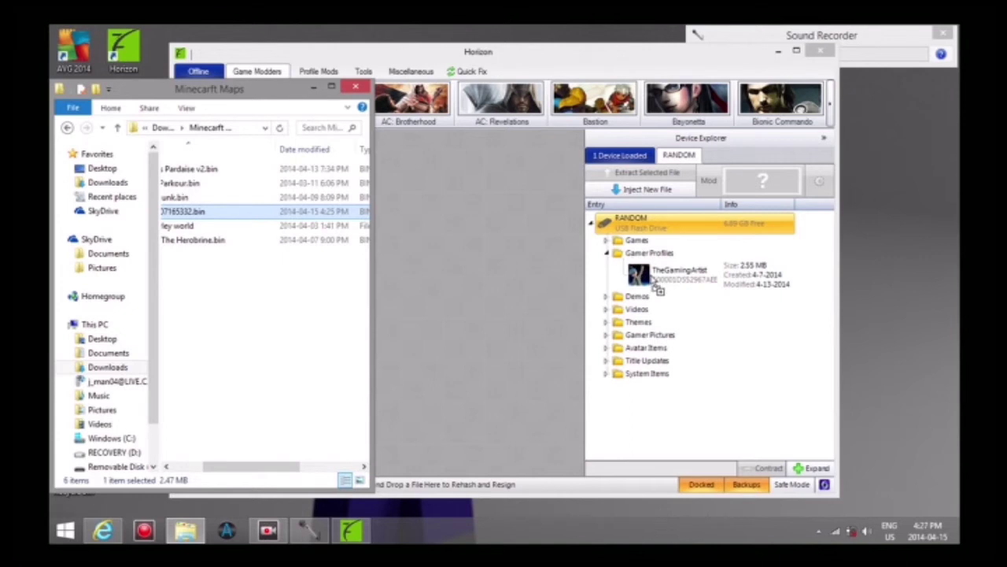
{"action": "left_click_drag", "start_coordinate": [658, 289], "coordinate": [639, 274]}
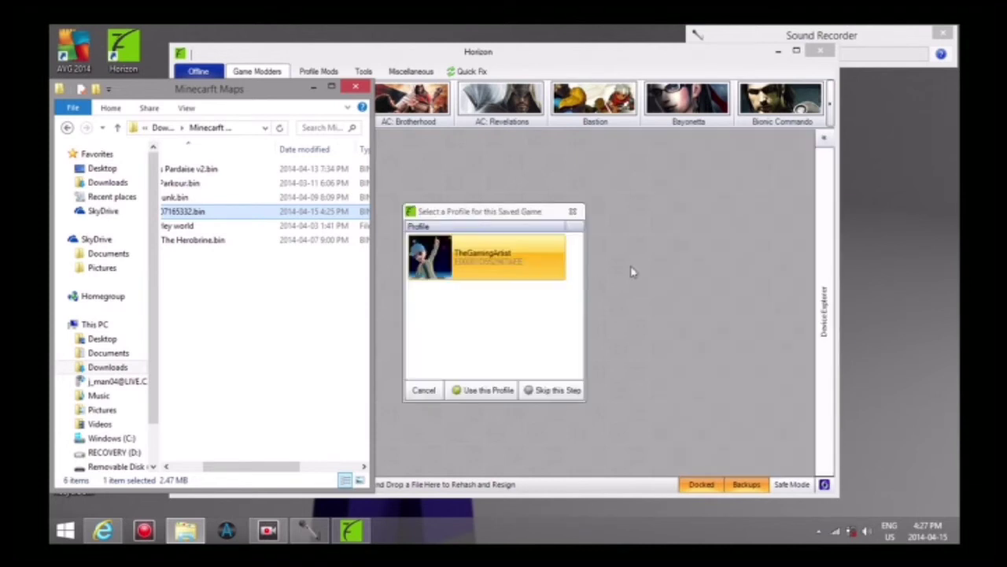
{"action": "left_click", "coordinate": [313, 89]}
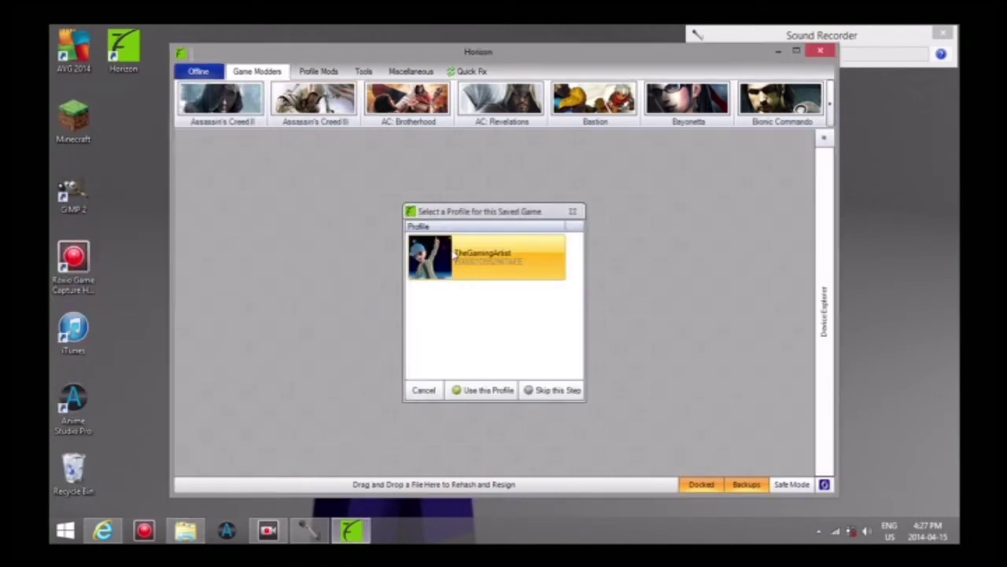
{"action": "double_click", "coordinate": [495, 266]}
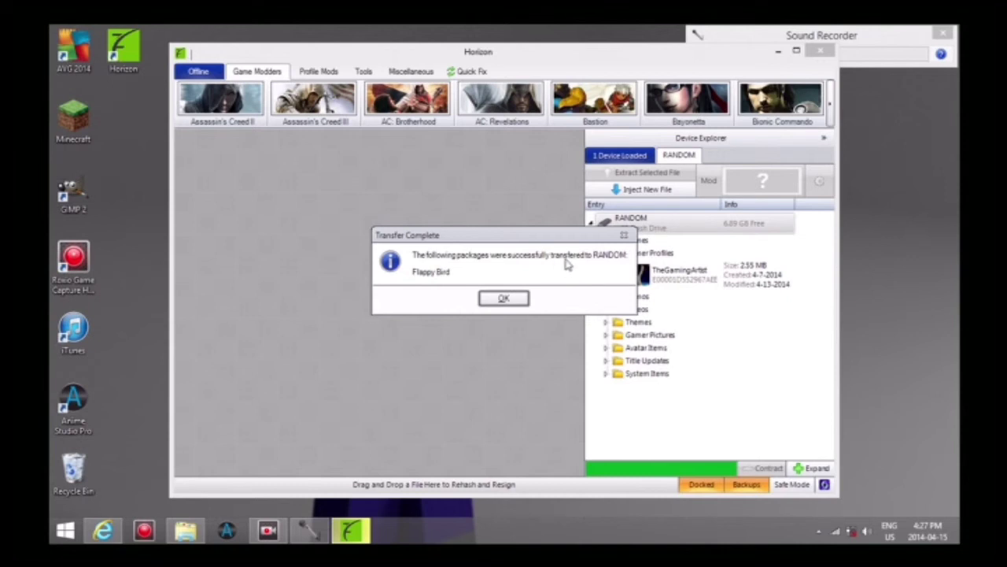
{"action": "left_click", "coordinate": [505, 298]}
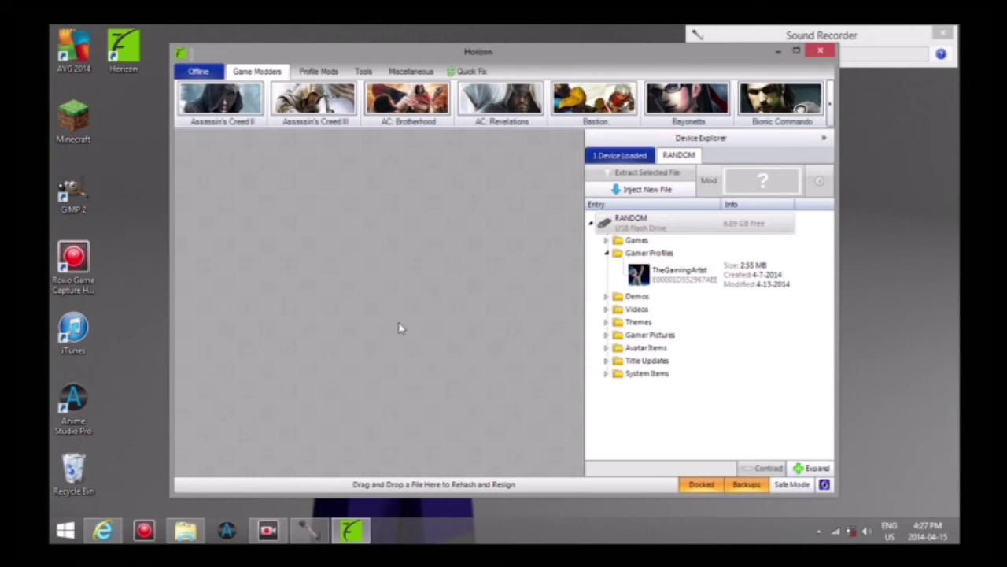
Close Horizon, return to Internet Explorer, and close the Flappy Bird map video page
{"action": "left_click", "coordinate": [820, 51]}
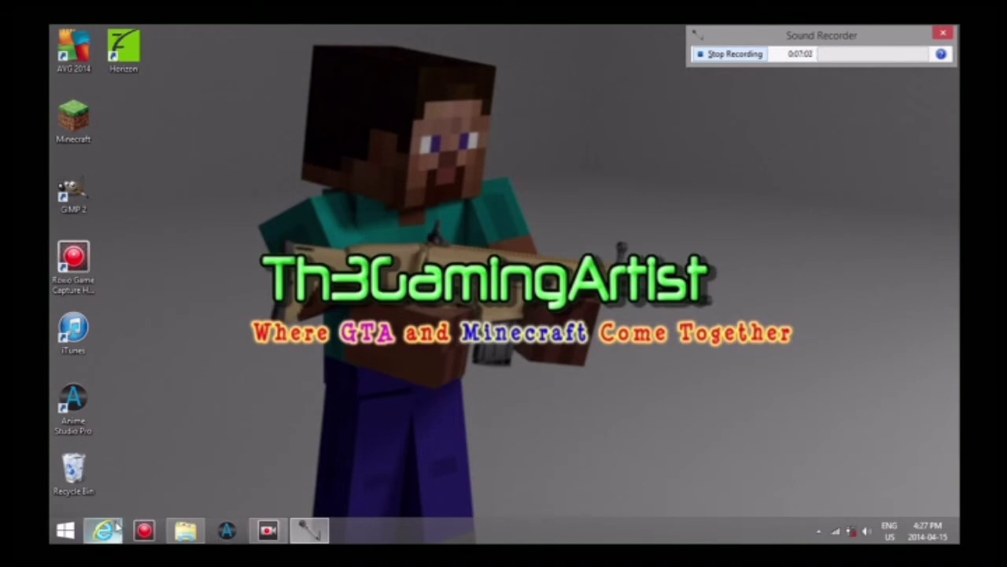
{"action": "left_click", "coordinate": [150, 464]}
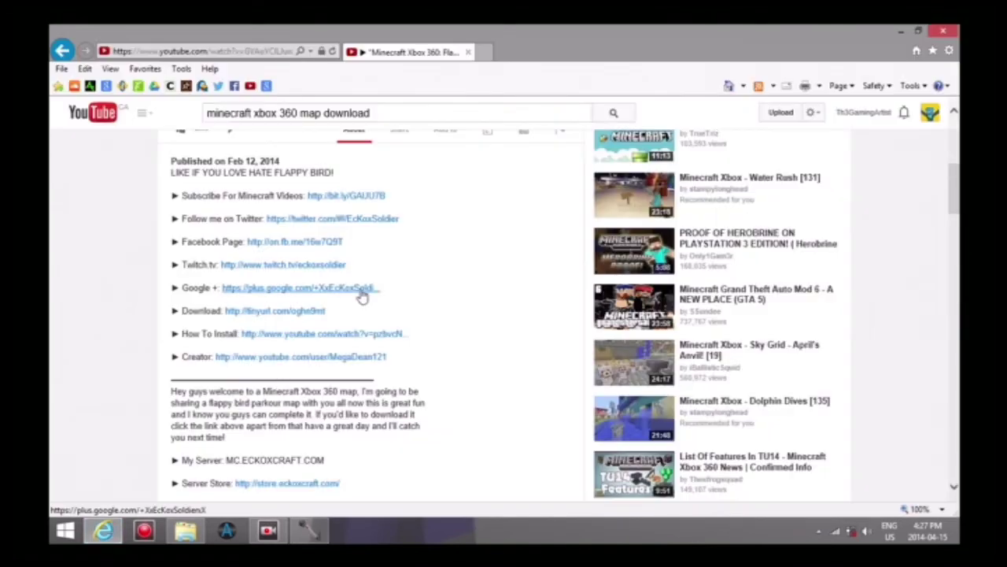
{"action": "scroll", "coordinate": [461, 303], "scroll_direction": "up", "scroll_amount": 5}
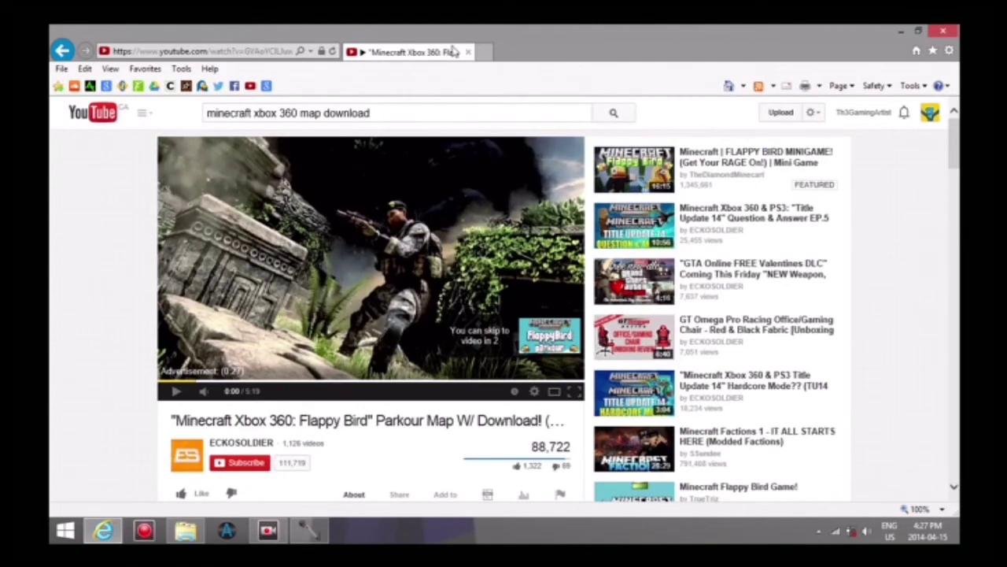
{"action": "left_click", "coordinate": [469, 52]}
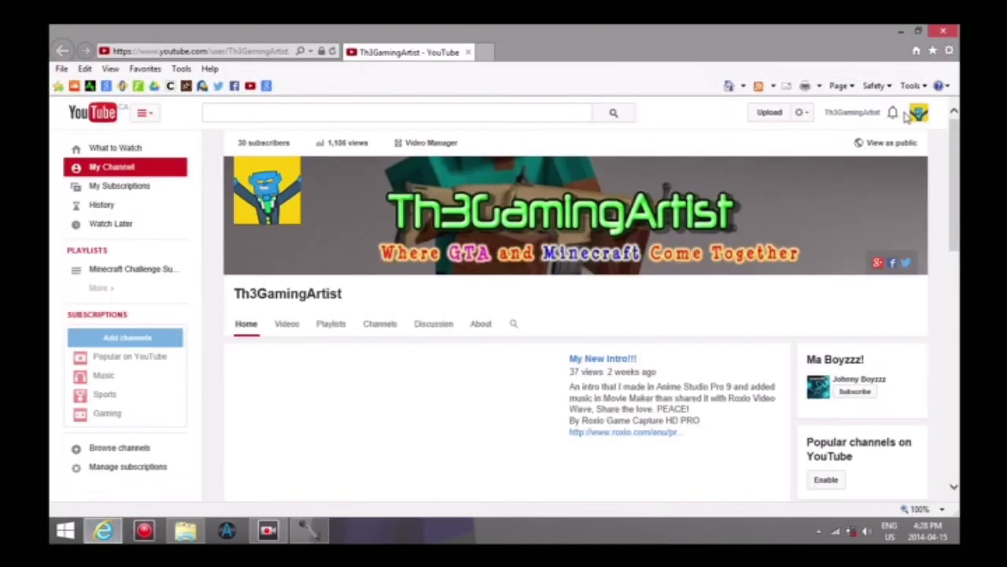
Look through the channel's Google+ notifications, including the previously read ones, and close the list
{"action": "left_click", "coordinate": [892, 113]}
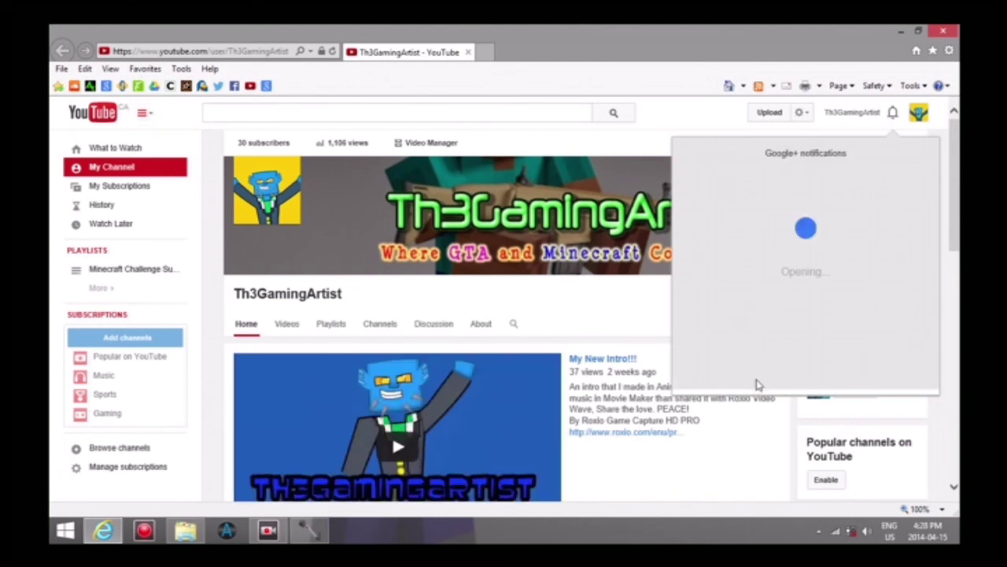
{"action": "left_click", "coordinate": [758, 383]}
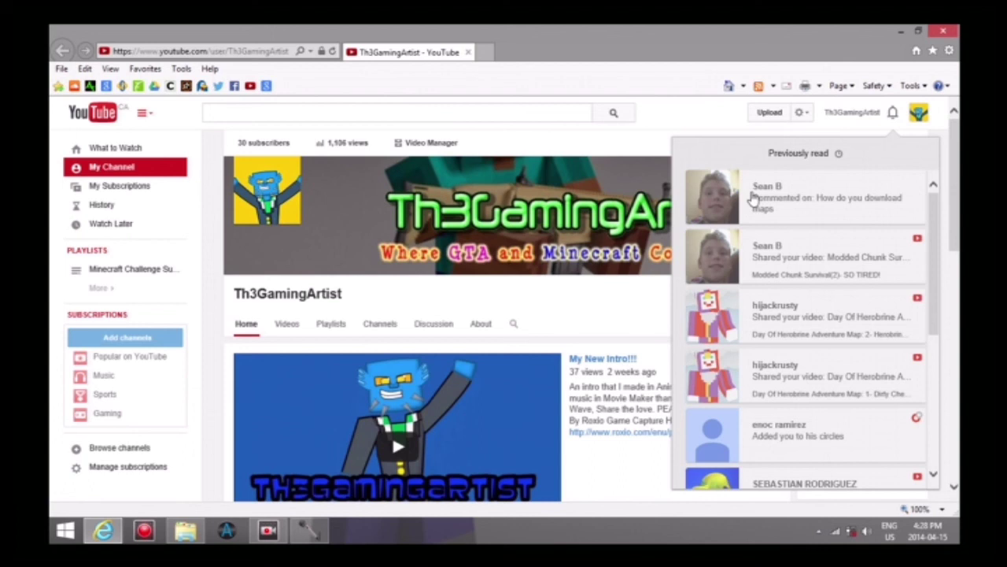
{"action": "left_click", "coordinate": [892, 115]}
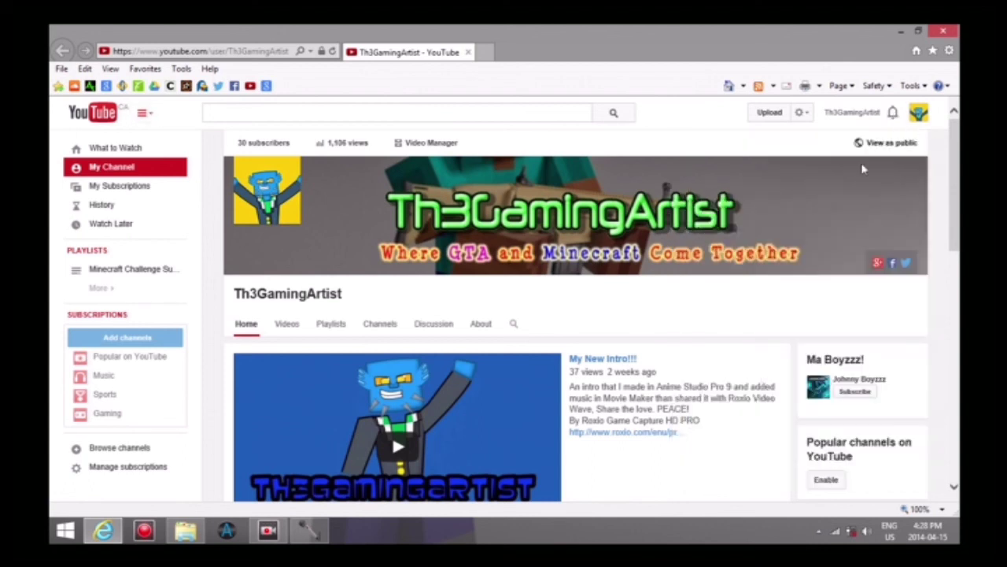